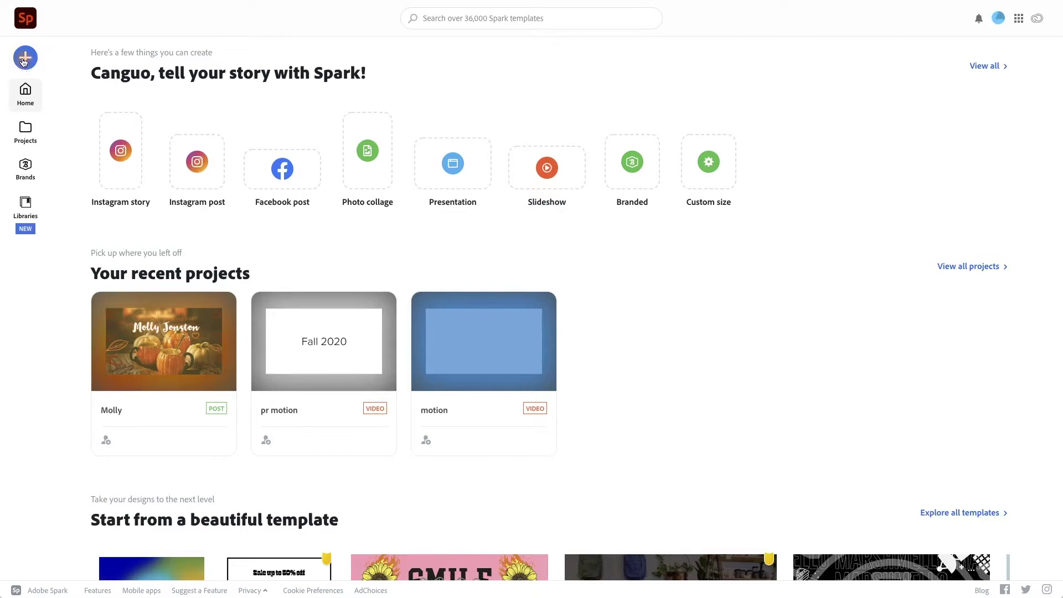
# Step: Use the blue + create button on the Spark home page to list new project types
pyautogui.click(28, 59)
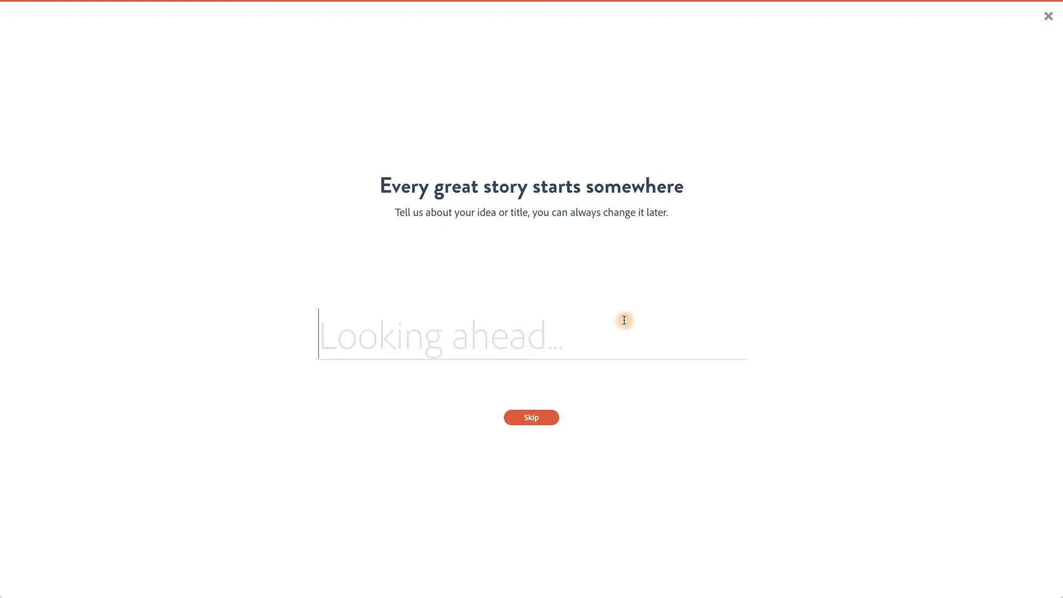
# Step: Title the new video 'Thanksgiving' and confirm it to reach the template choices
pyautogui.write('Th')
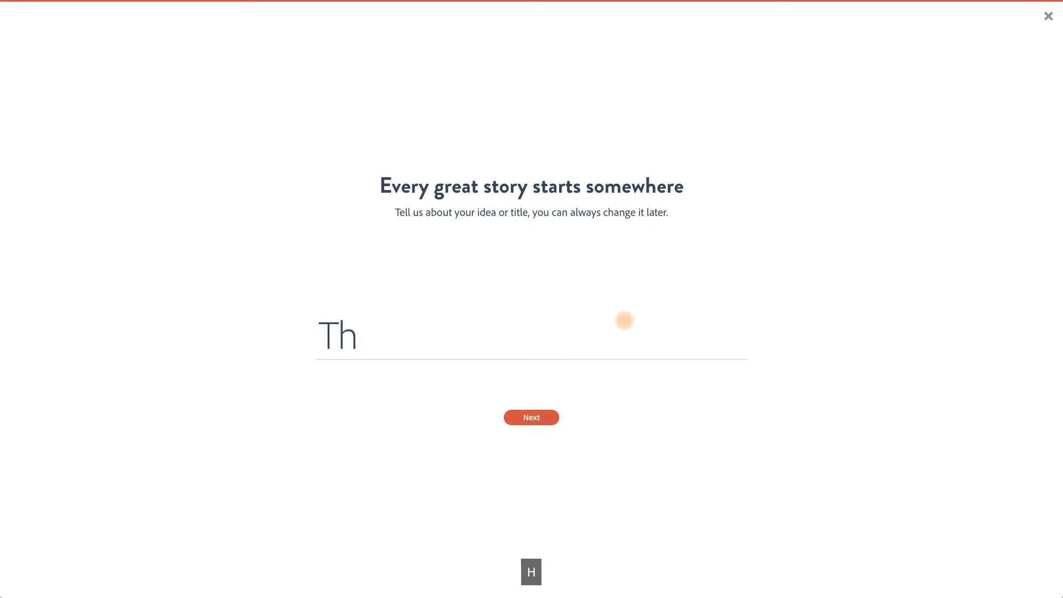
pyautogui.write('anksgivin')
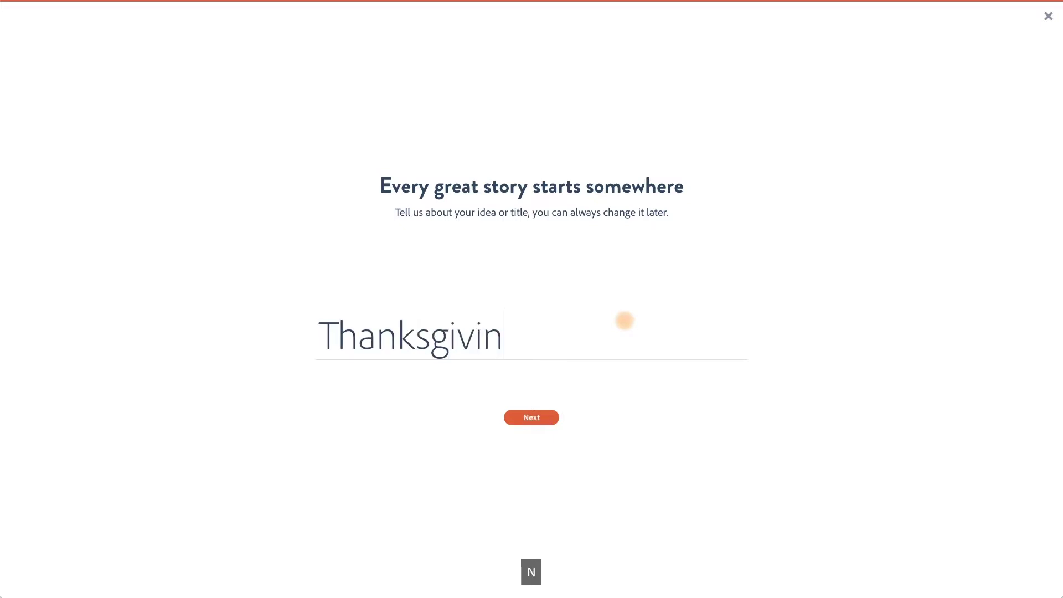
pyautogui.write('g')
pyautogui.press('Return')
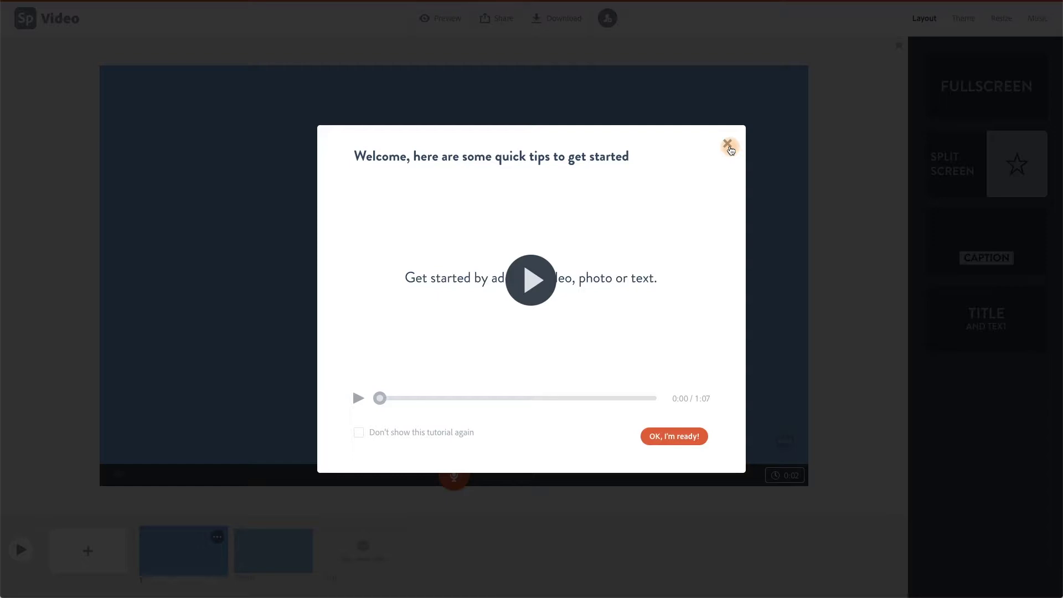
# Step: Dismiss the welcome quick-tips dialog to reveal the blank first slide
pyautogui.click(727, 145)
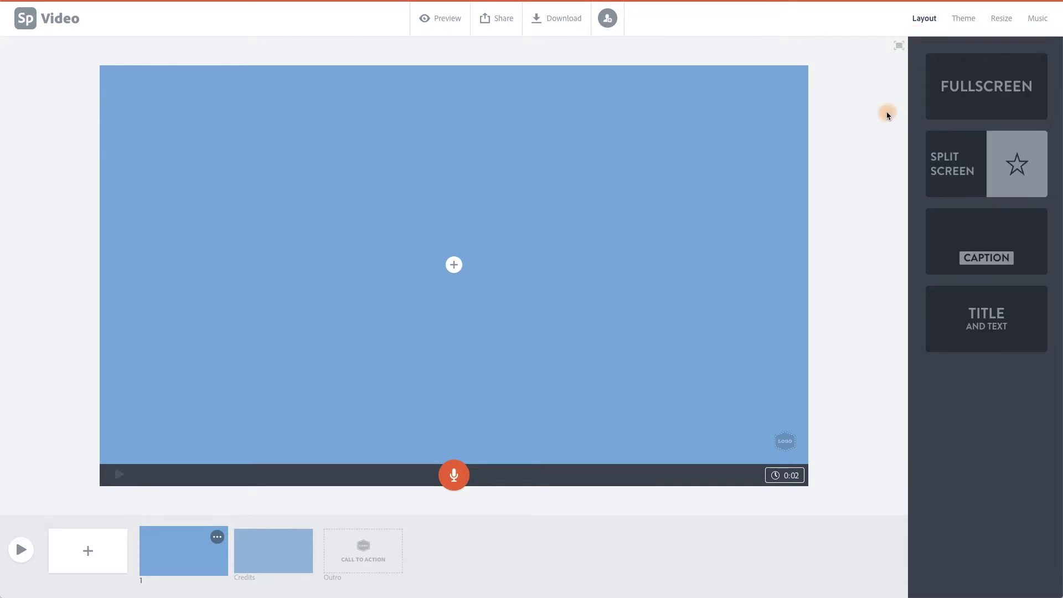
# Step: Browse the theme list and switch the video from Tidal to the Focus theme
pyautogui.click(963, 25)
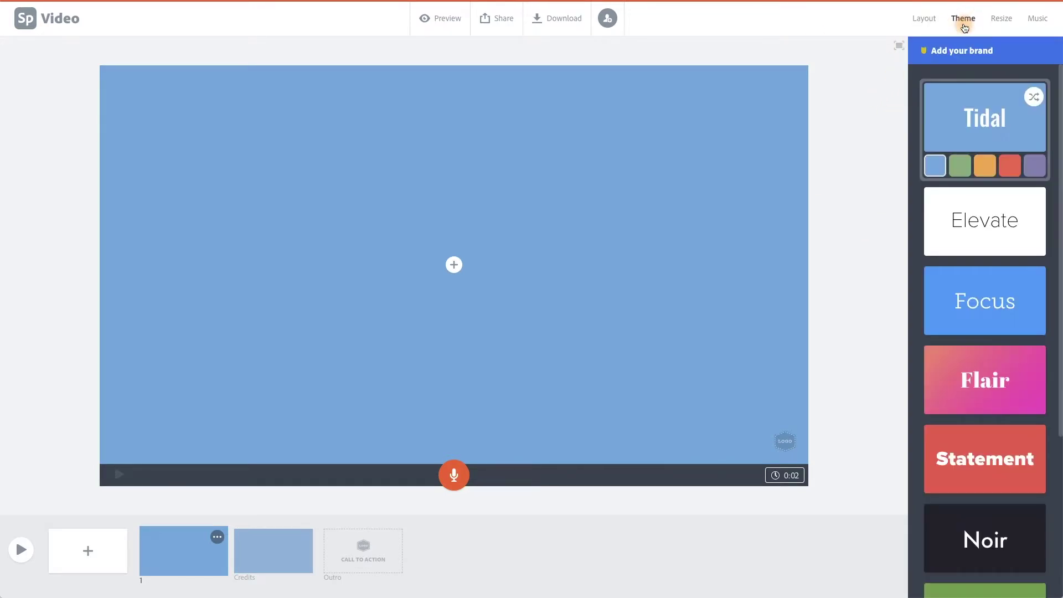
pyautogui.scroll(-1, 975, 325)
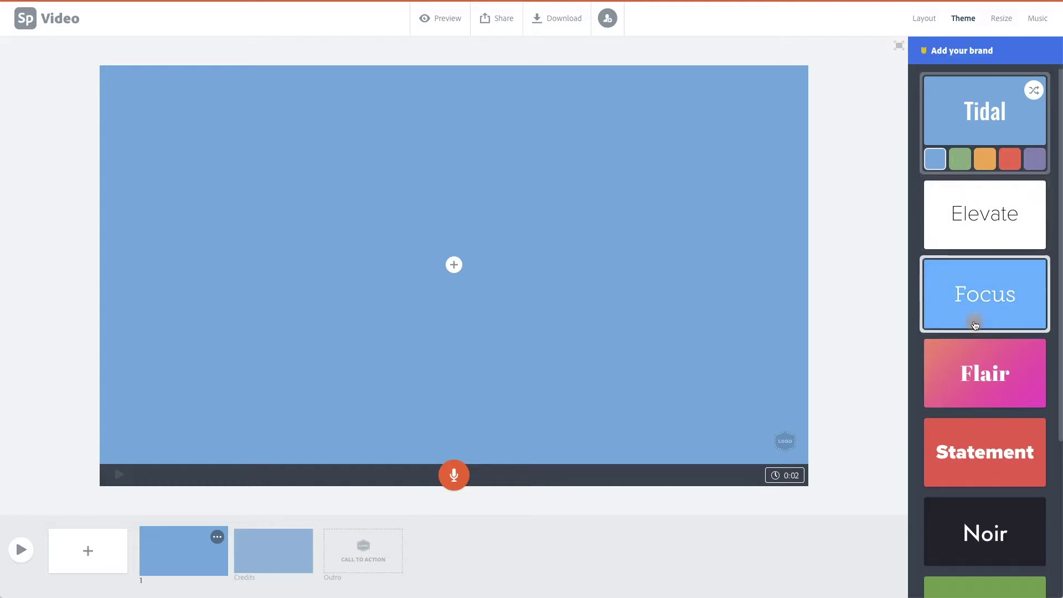
pyautogui.scroll(-4, 975, 325)
pyautogui.scroll(2, 974, 325)
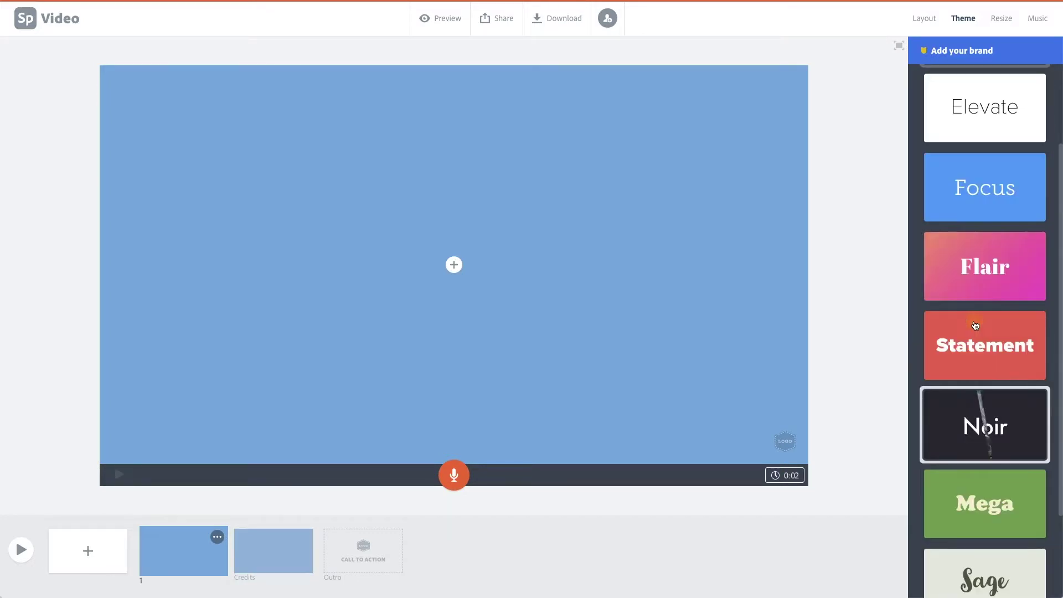
pyautogui.scroll(1, 974, 325)
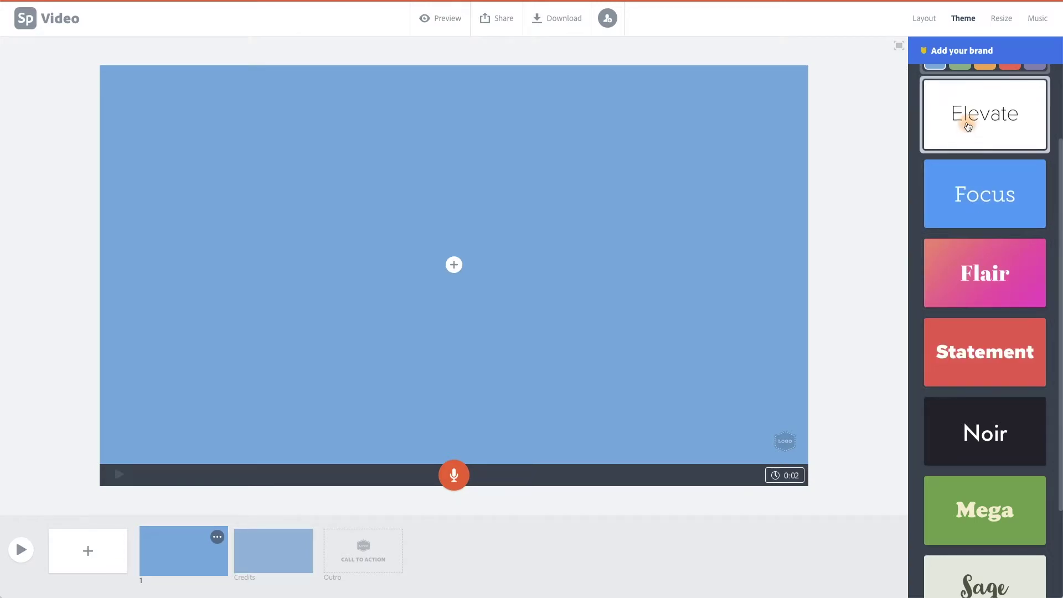
pyautogui.scroll(1, 968, 125)
pyautogui.scroll(1, 968, 128)
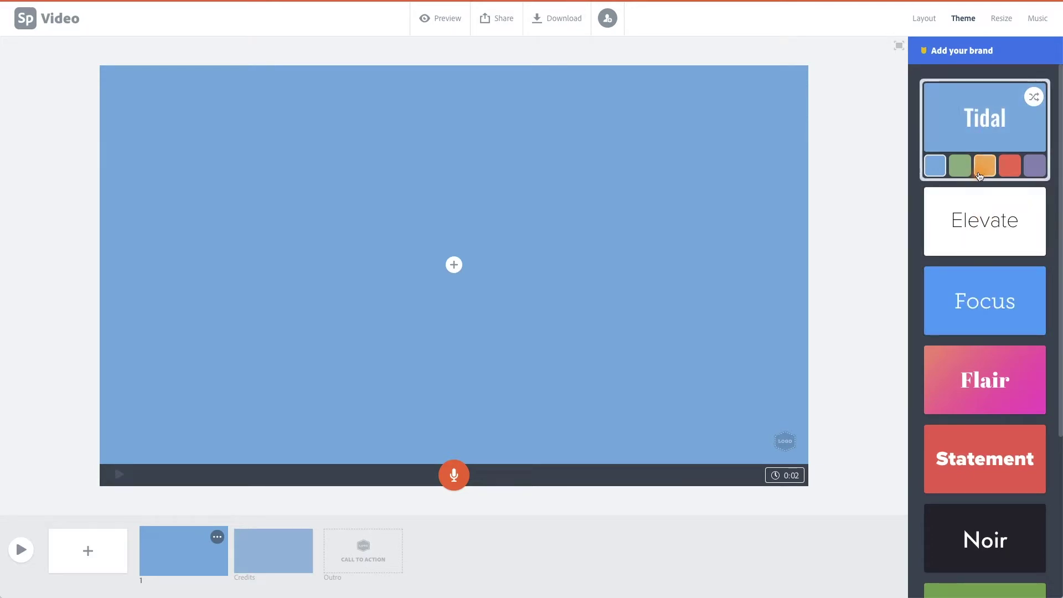
pyautogui.click(979, 303)
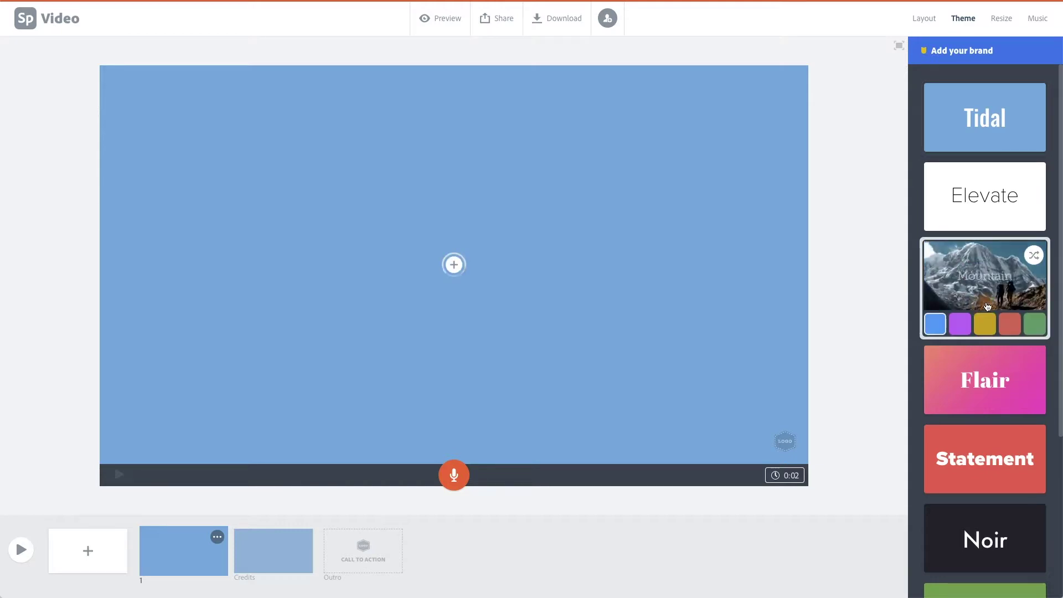
# Step: Choose to add a free photo to the first slide
pyautogui.click(451, 266)
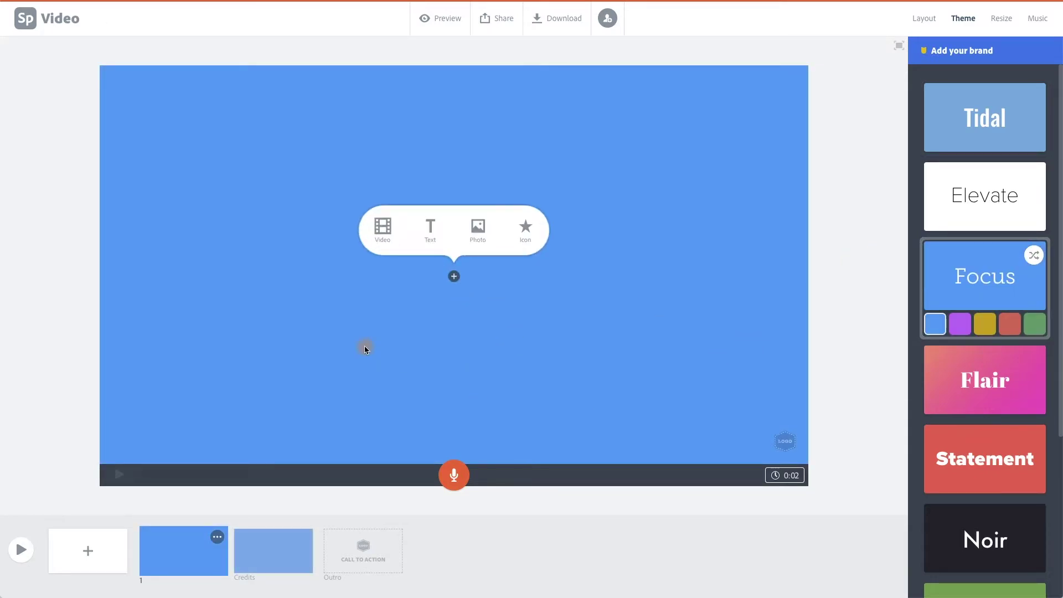
pyautogui.click(485, 244)
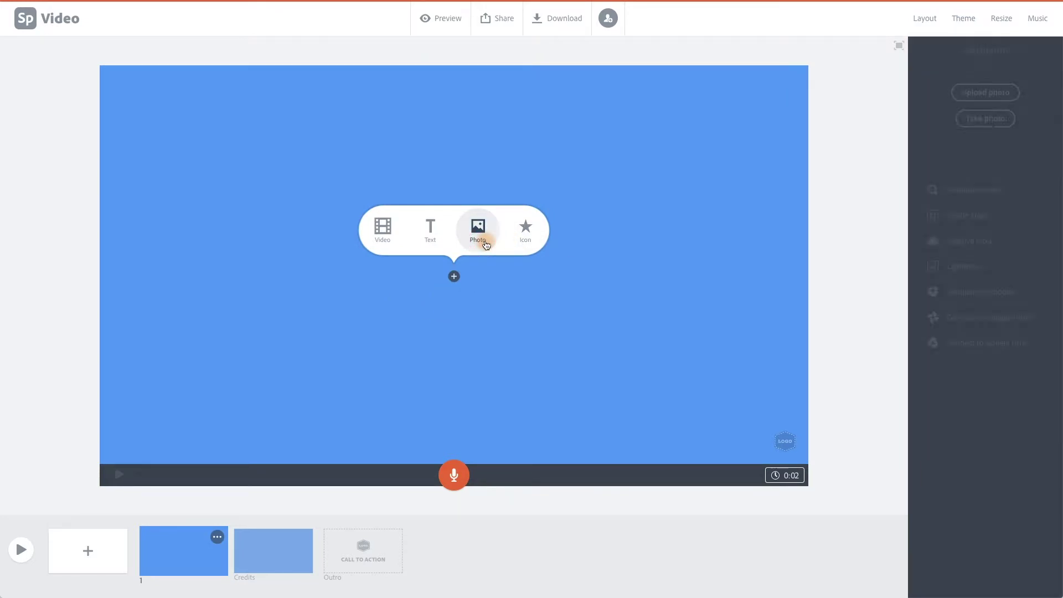
pyautogui.click(985, 299)
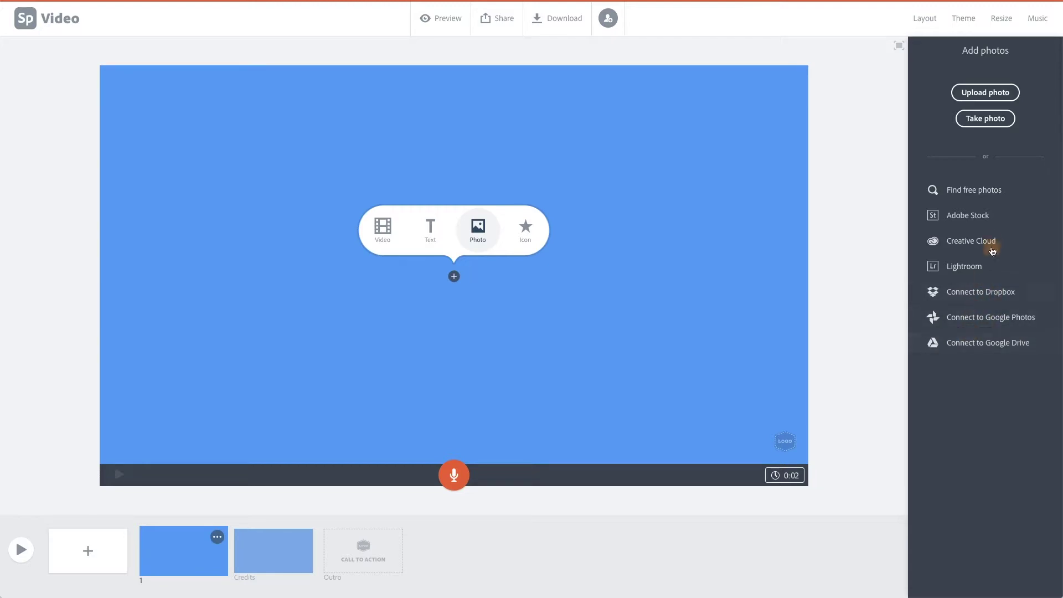
pyautogui.click(975, 194)
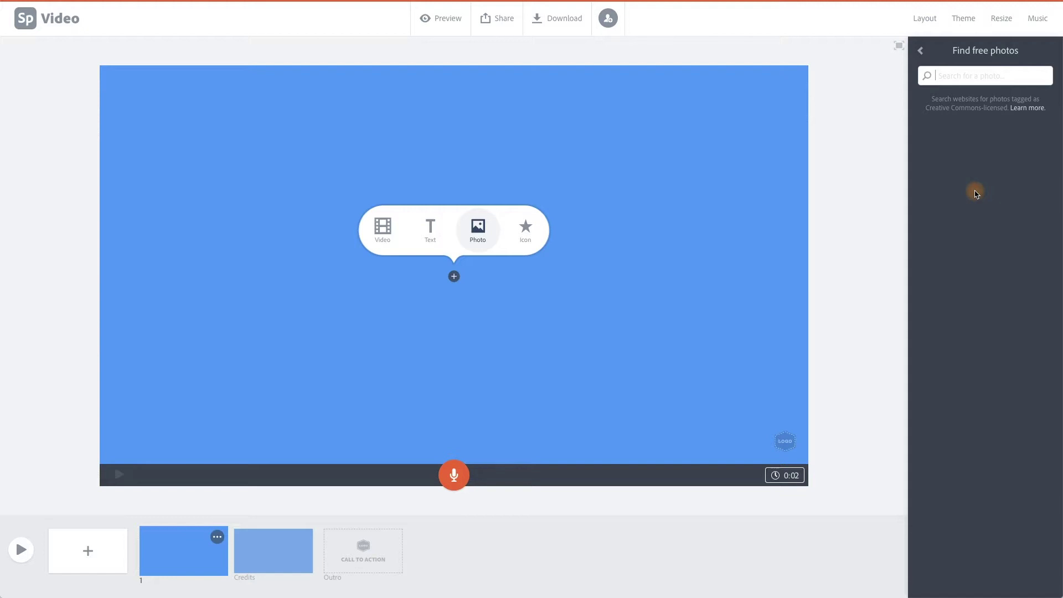
# Step: Search free photos for 'mountain', place the first result on the slide, and preview it
pyautogui.write('mo')
pyautogui.hotkey('ctrl', 'a')
pyautogui.write('o')
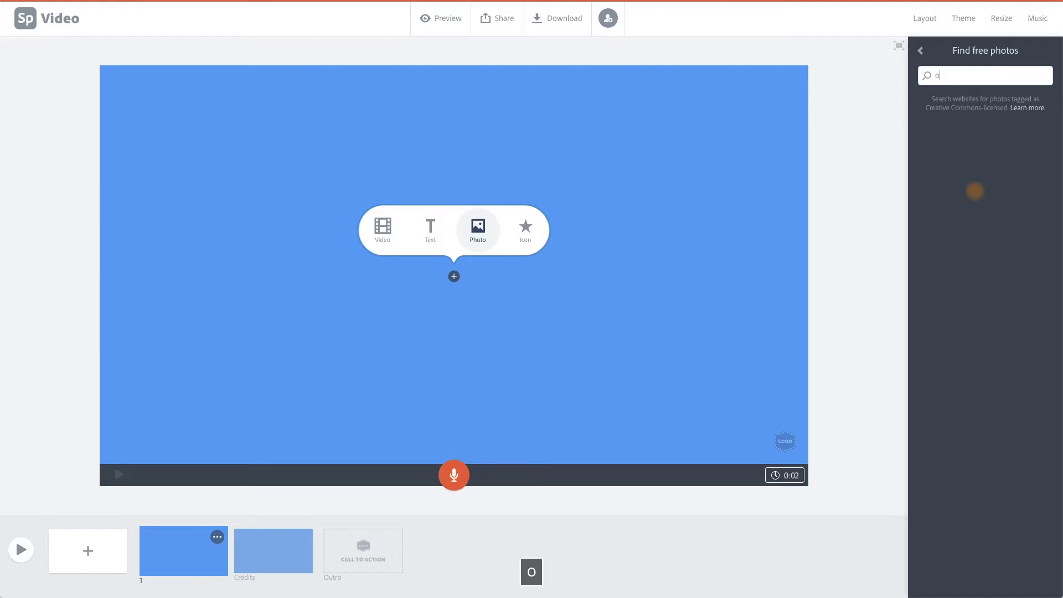
pyautogui.write('untain')
pyautogui.press('Return')
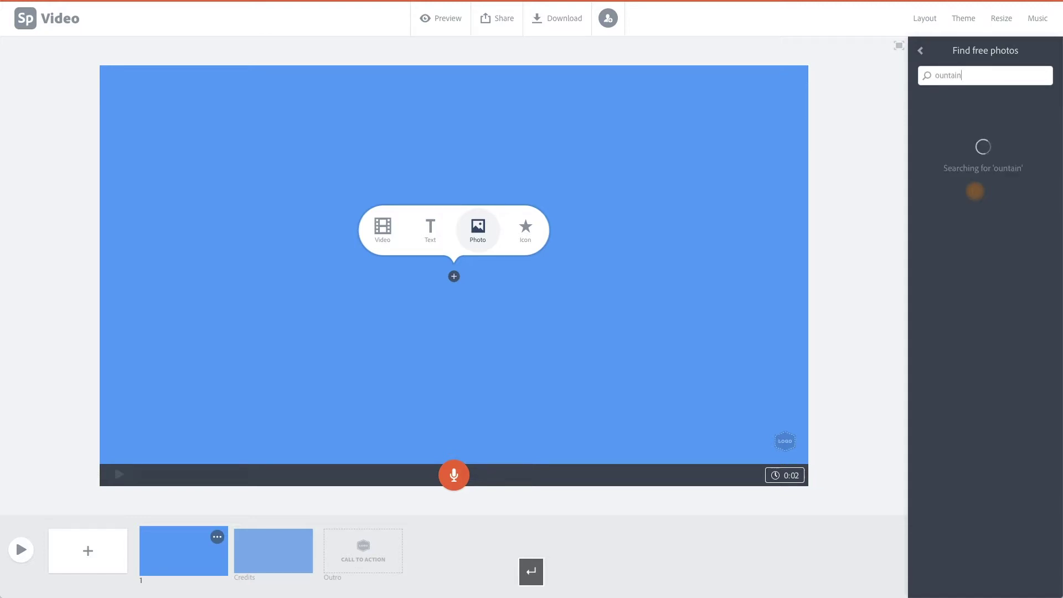
pyautogui.click(933, 74)
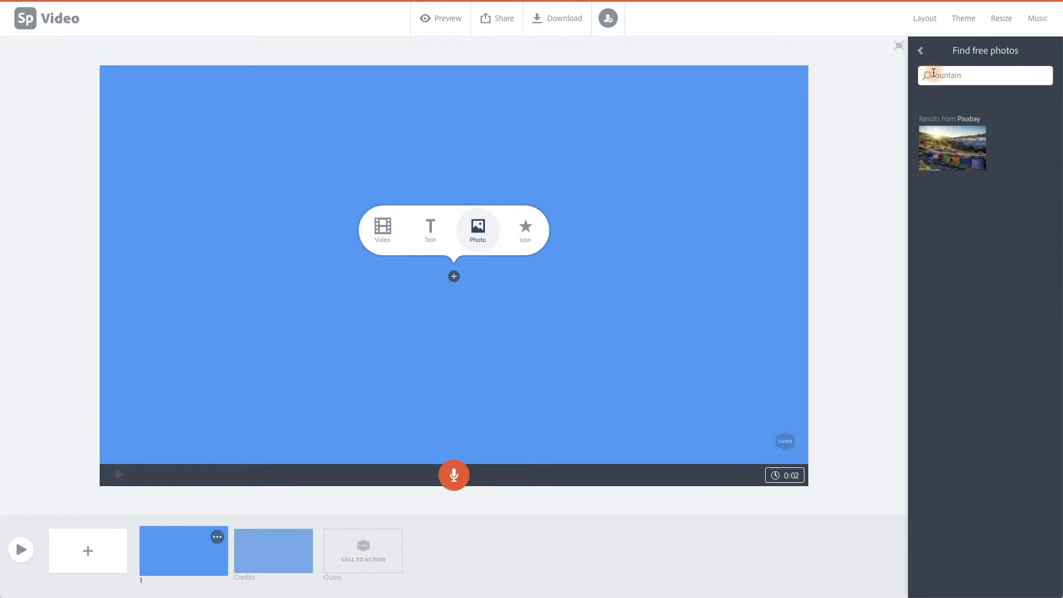
pyautogui.write('m')
pyautogui.press('Return')
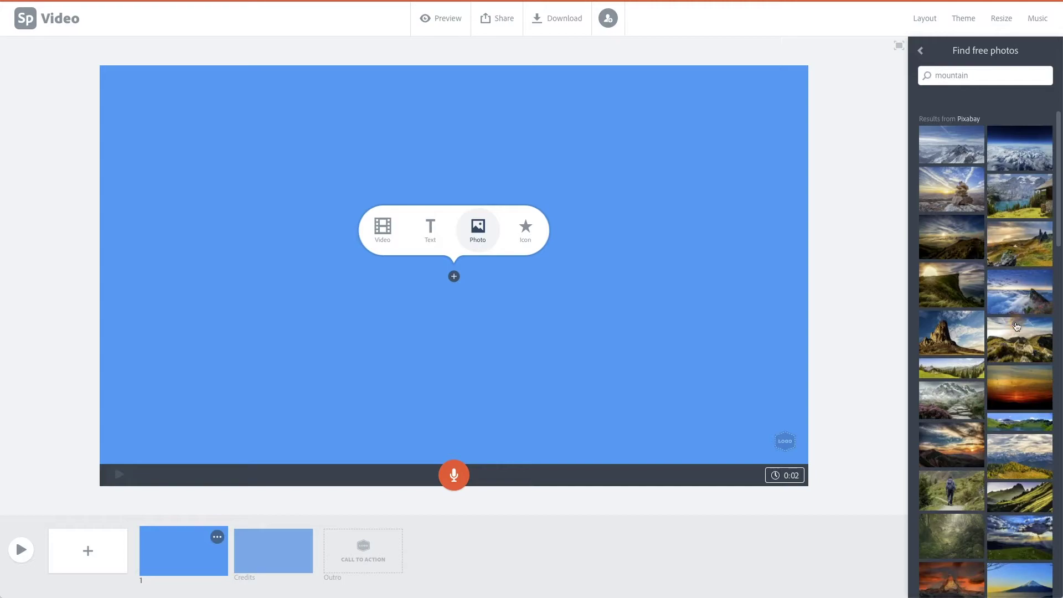
pyautogui.click(961, 155)
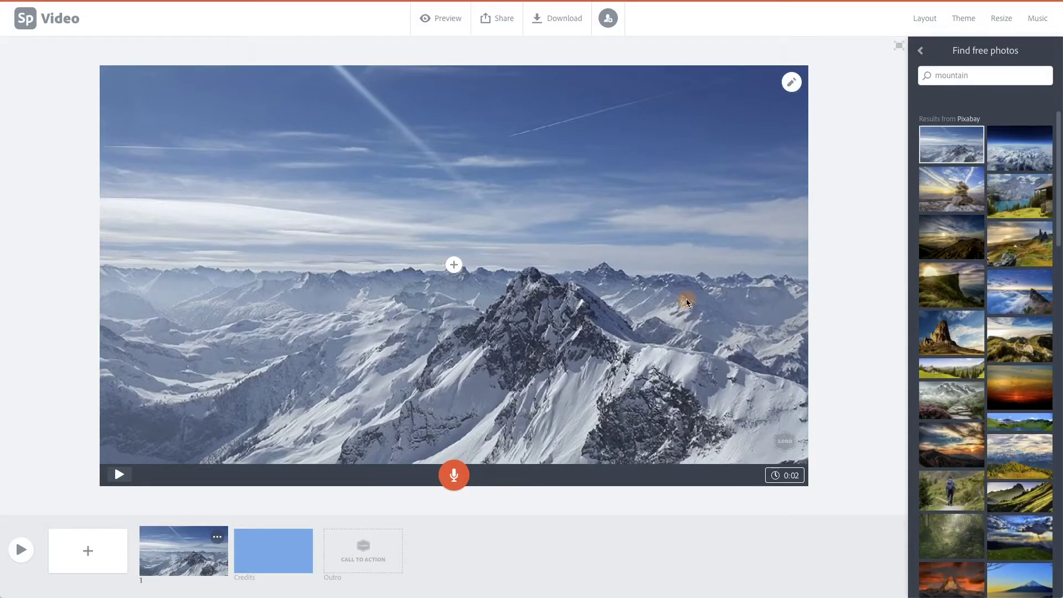
pyautogui.click(119, 475)
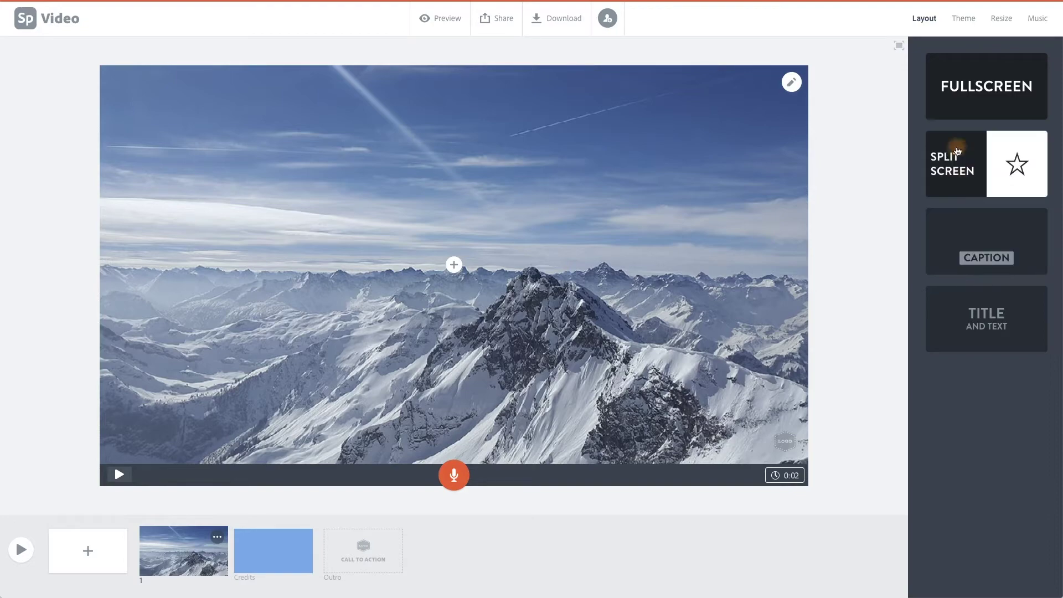
# Step: Use a title layout with 'Motion Mountain' and subtitle '2020', then open the background photo options
pyautogui.click(975, 317)
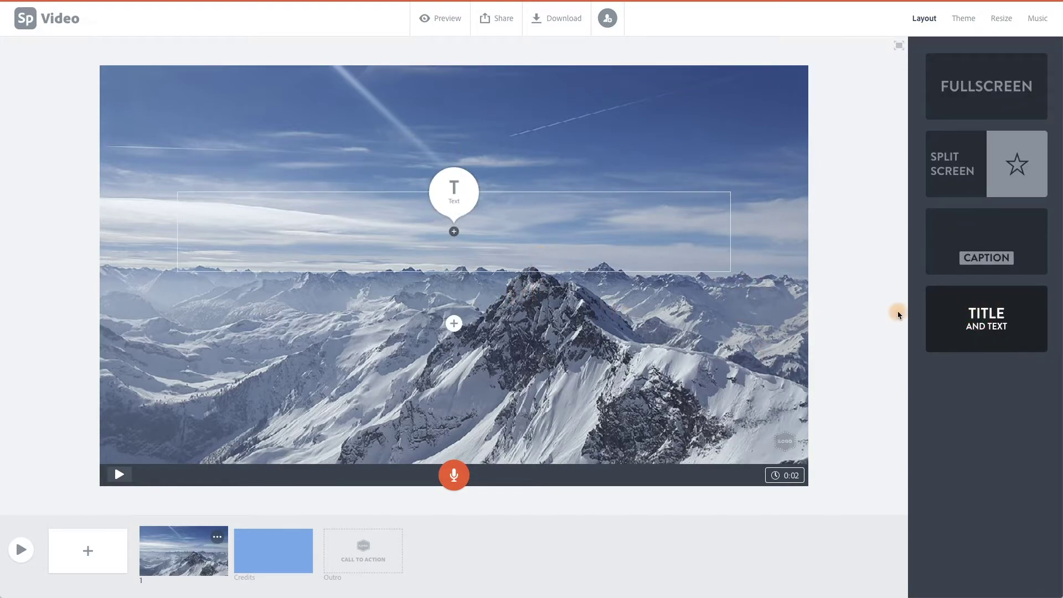
pyautogui.click(453, 199)
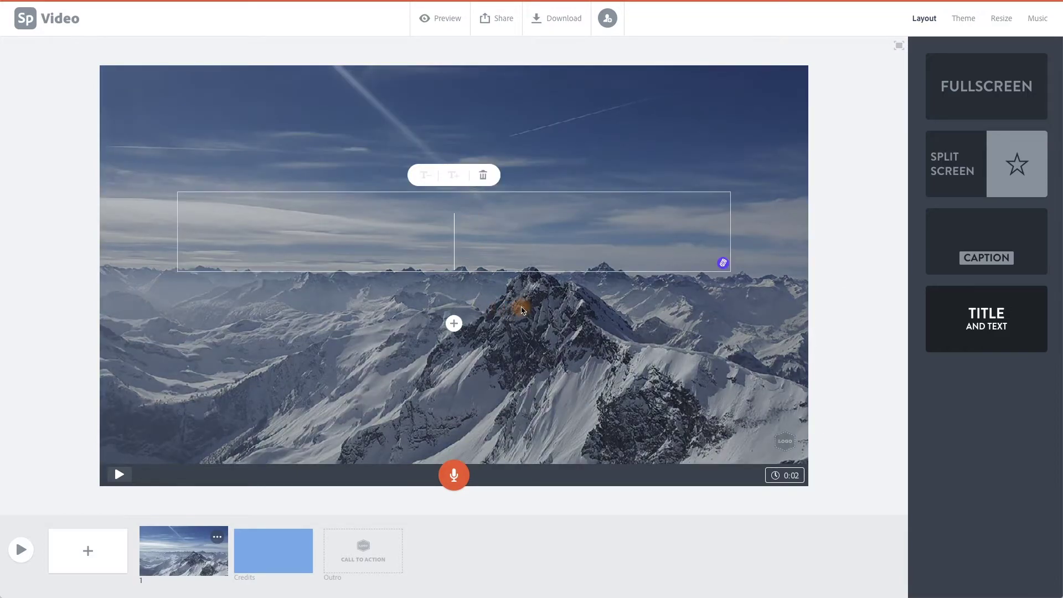
pyautogui.write('M')
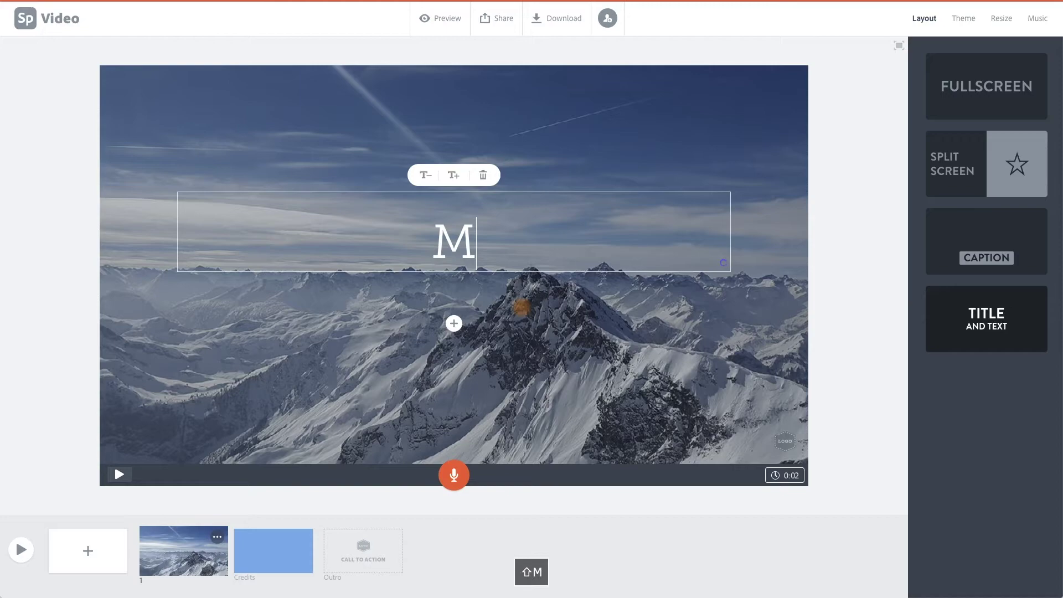
pyautogui.write('otion Motion M')
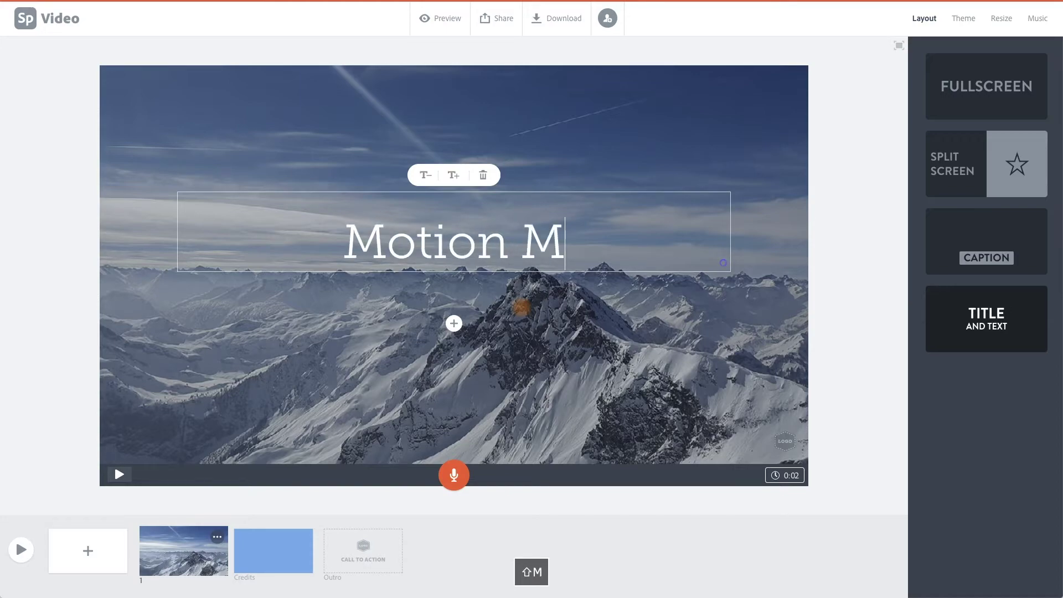
pyautogui.write('untain')
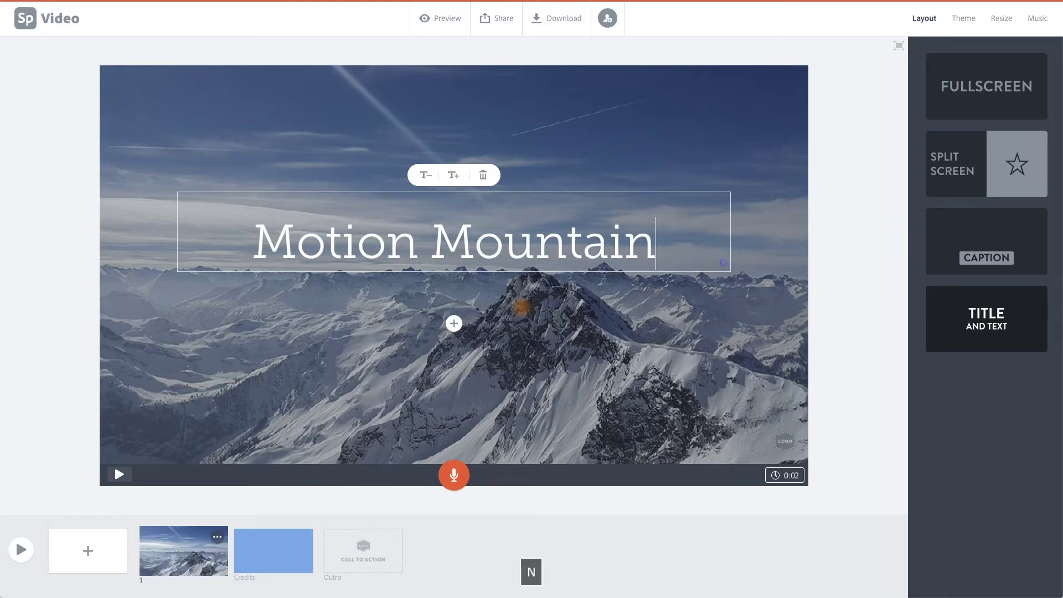
pyautogui.click(454, 323)
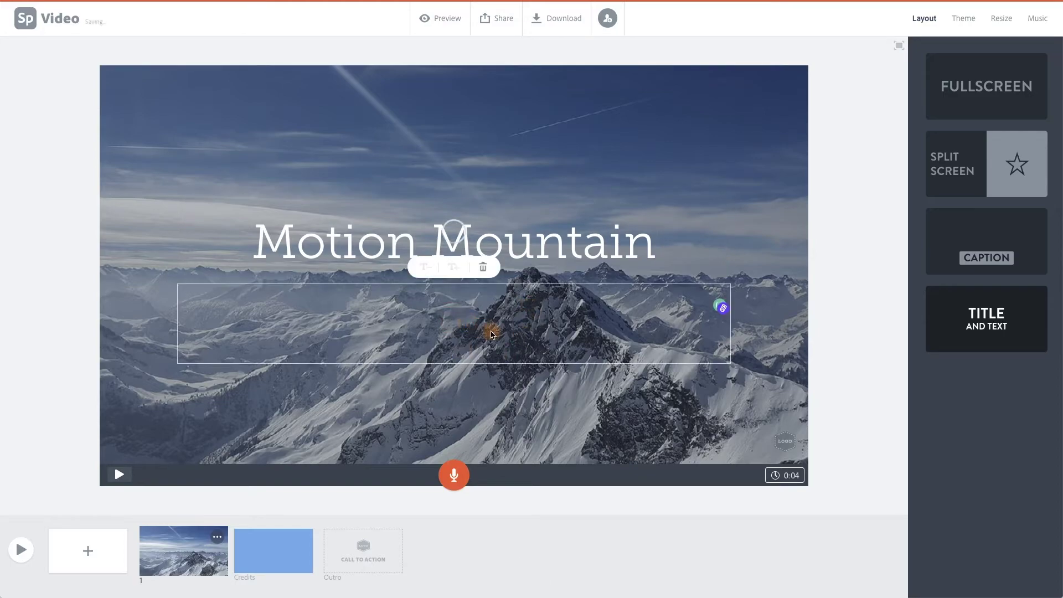
pyautogui.write('2020')
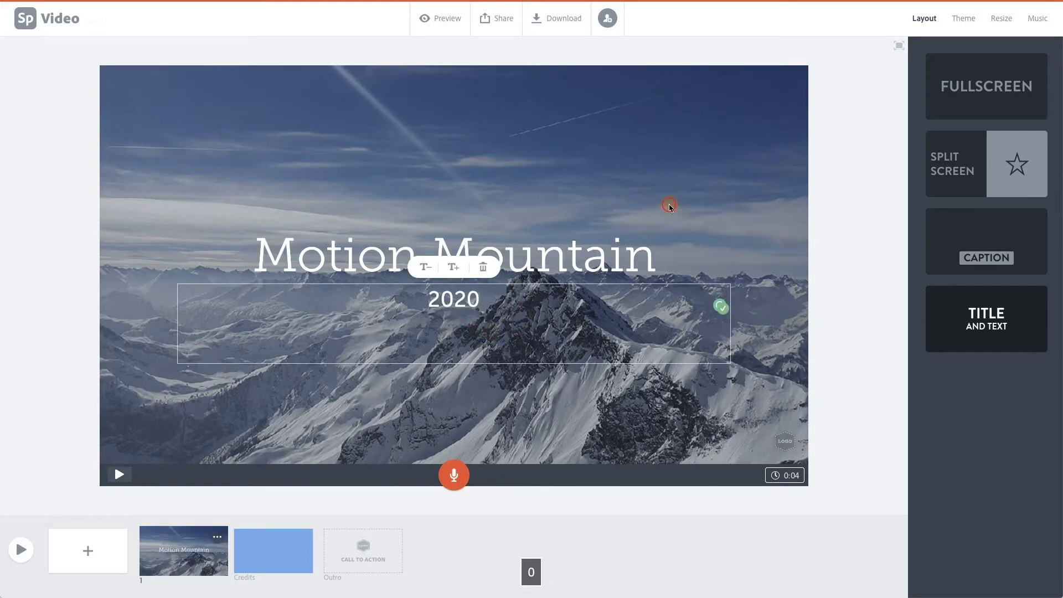
pyautogui.click(716, 367)
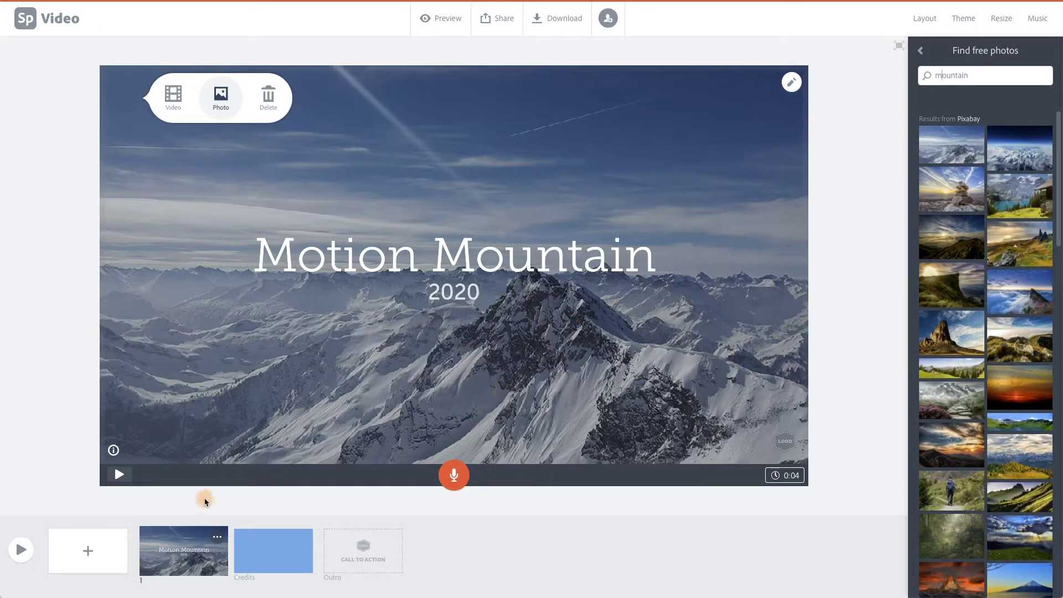
# Step: Play a preview of the Motion Mountain title slide
pyautogui.click(128, 482)
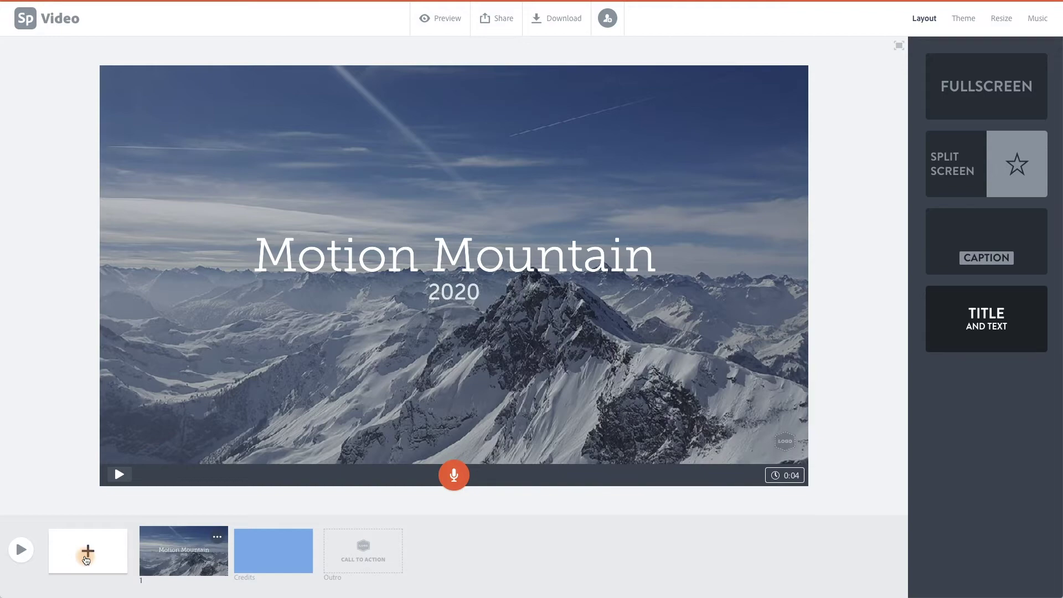
# Step: Add a second slide with the first video clip trimmed to a 6-second coastal road section
pyautogui.click(86, 559)
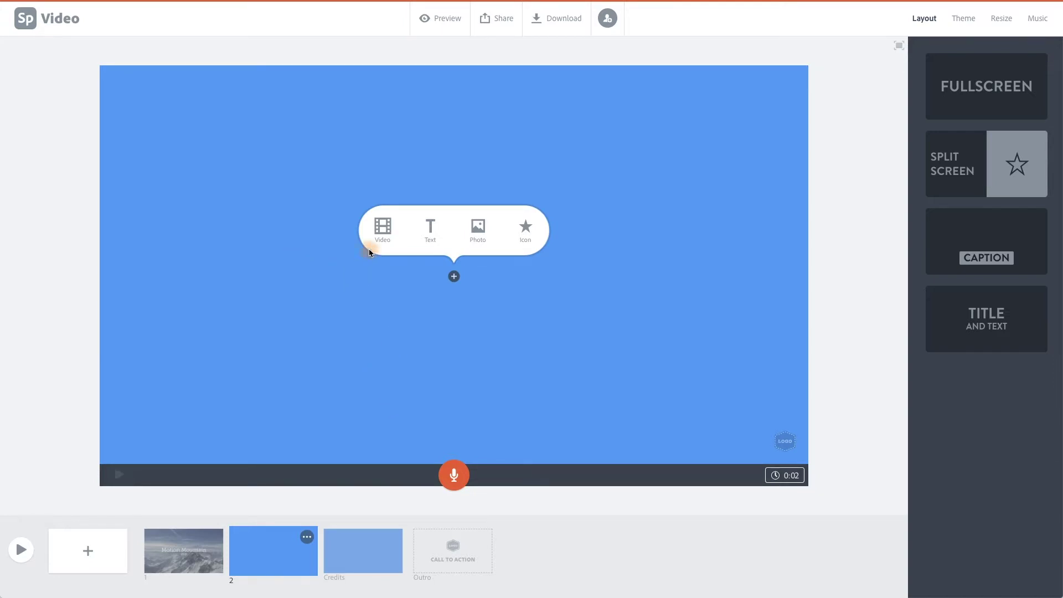
pyautogui.click(382, 228)
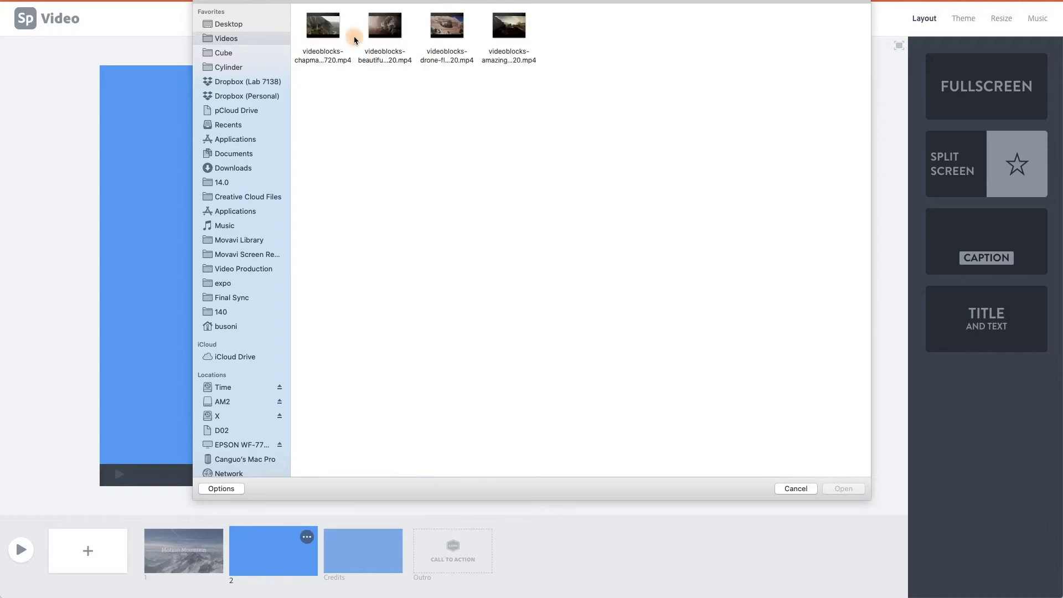
pyautogui.click(323, 25)
pyautogui.click(842, 488)
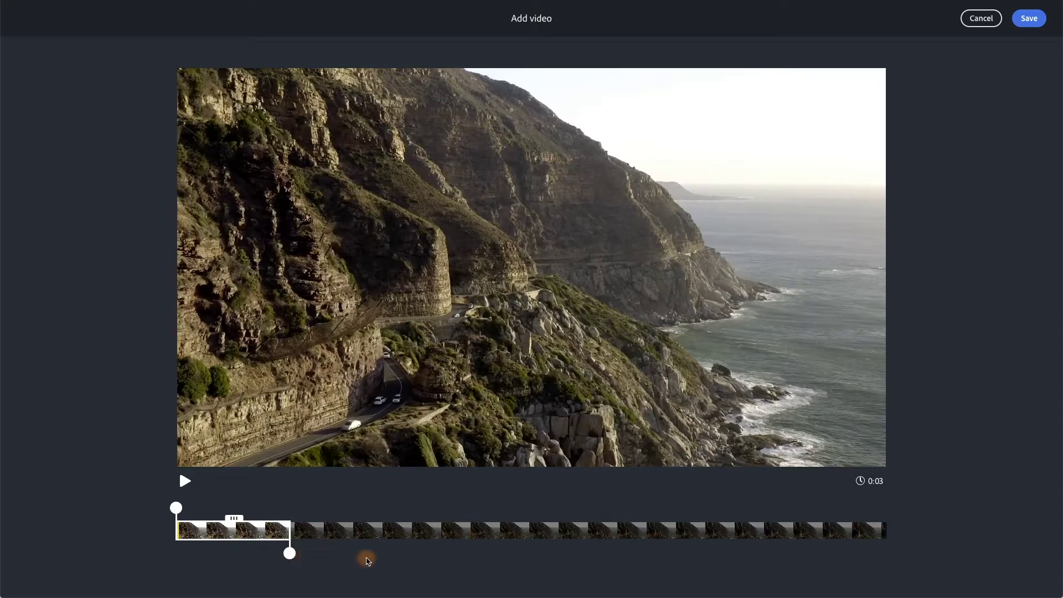
pyautogui.moveTo(257, 533); pyautogui.dragTo(378, 518)
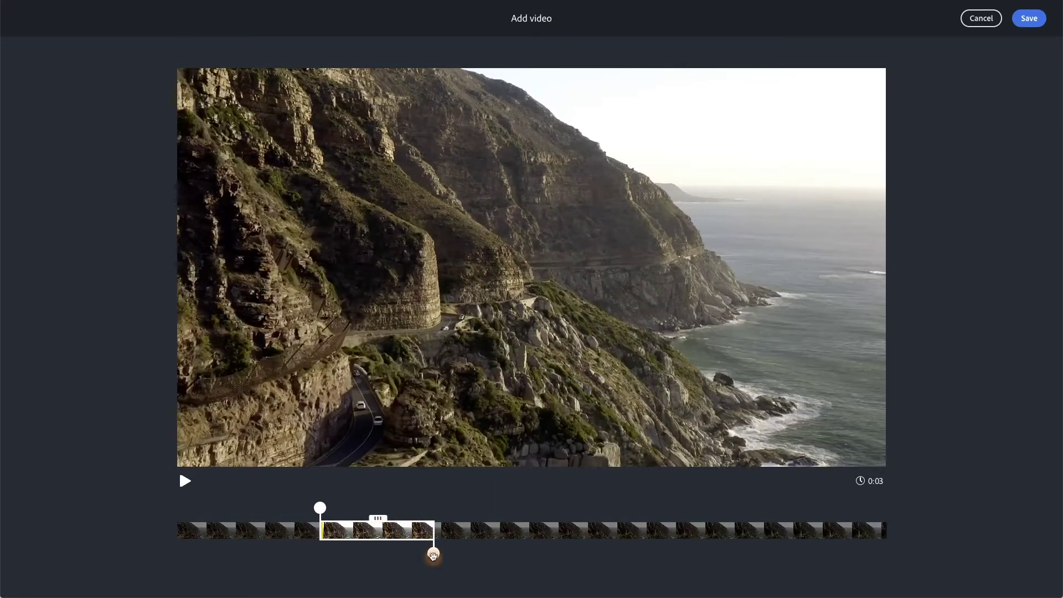
pyautogui.moveTo(431, 548); pyautogui.dragTo(581, 553)
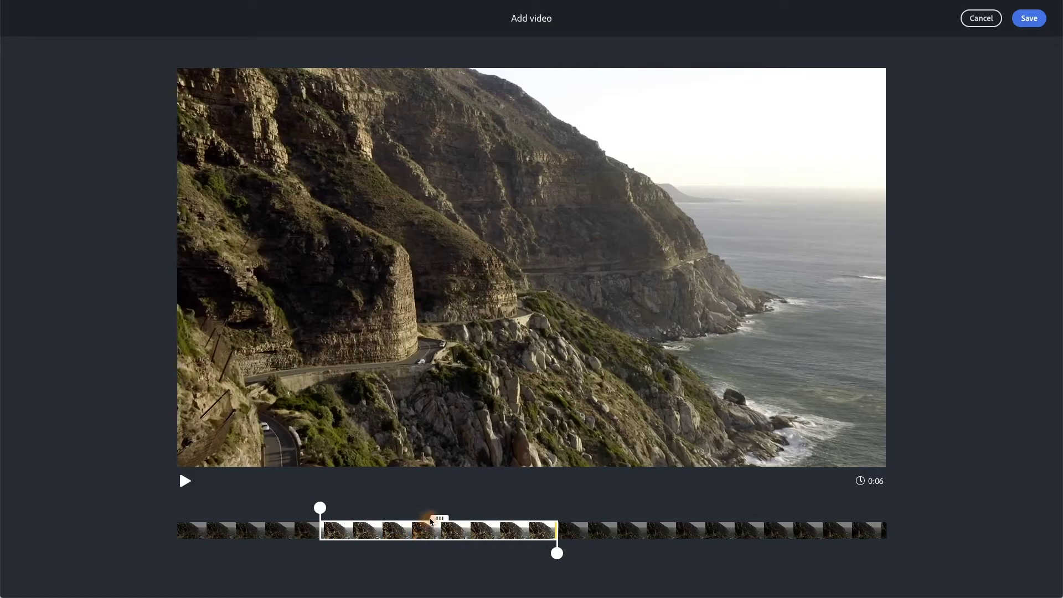
pyautogui.moveTo(439, 518); pyautogui.dragTo(532, 517)
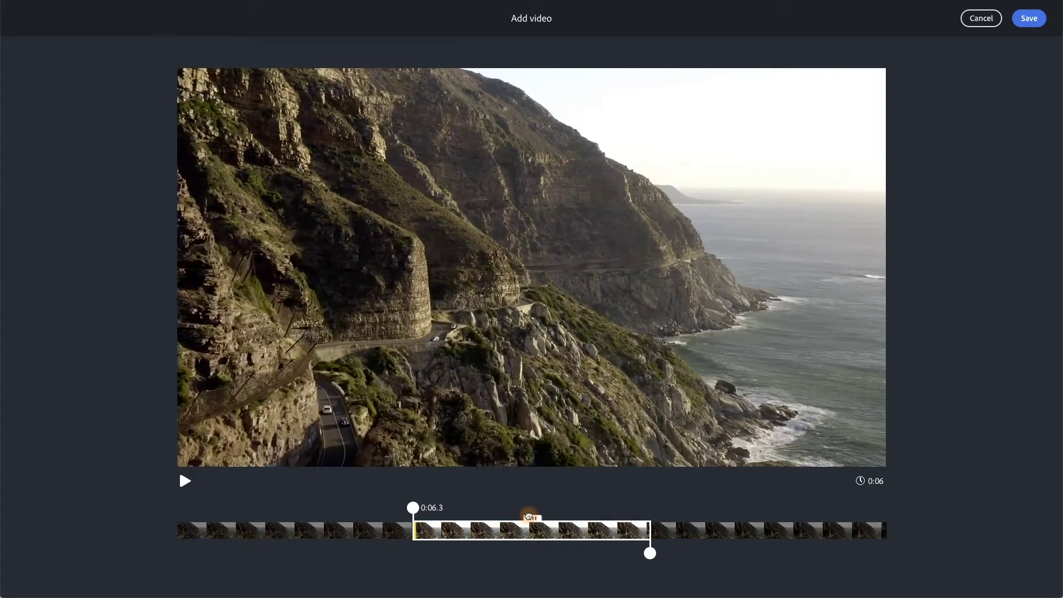
pyautogui.click(185, 482)
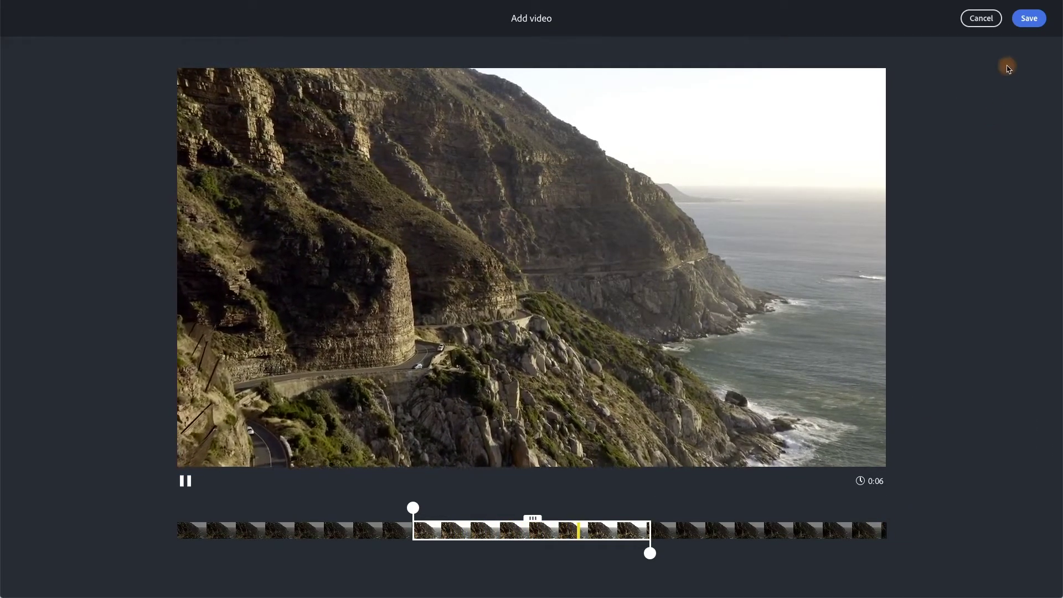
pyautogui.click(1028, 18)
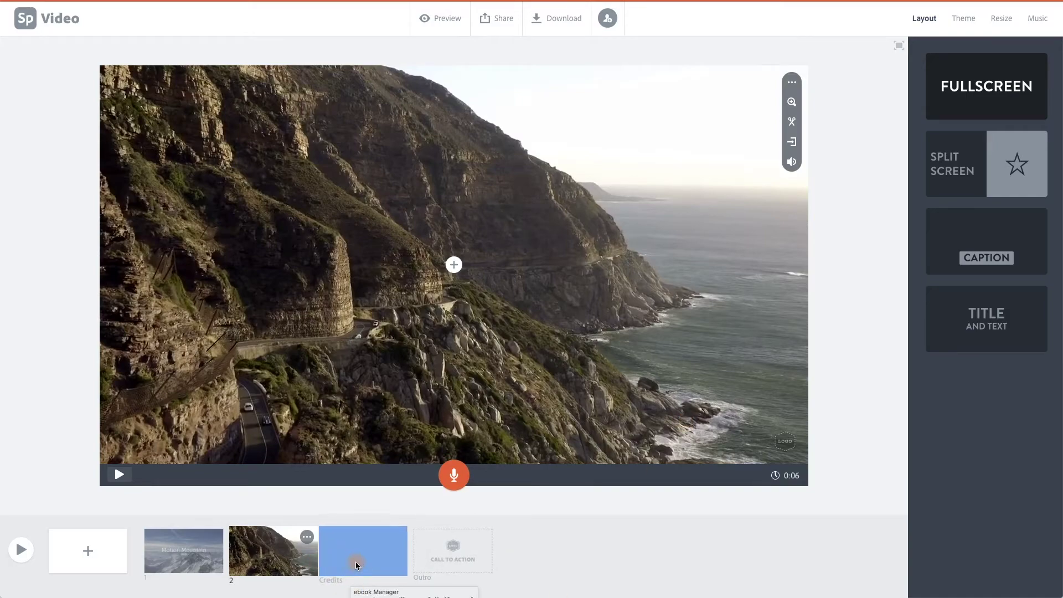
# Step: Add slide 3 holding the second clip, trimmed to a later 7-second stretch of clouds over rocks
pyautogui.click(105, 552)
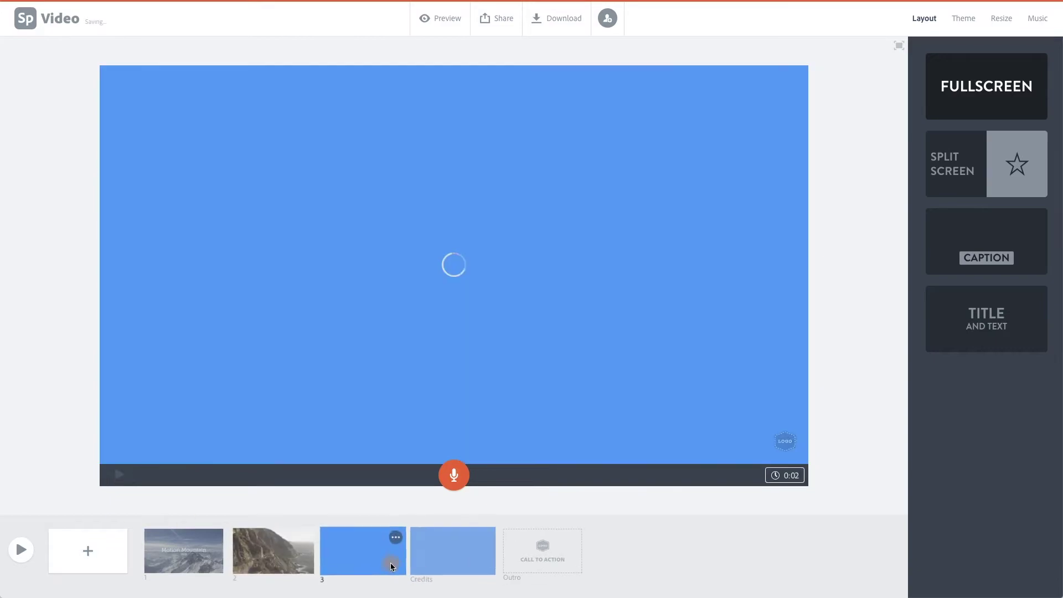
pyautogui.click(986, 236)
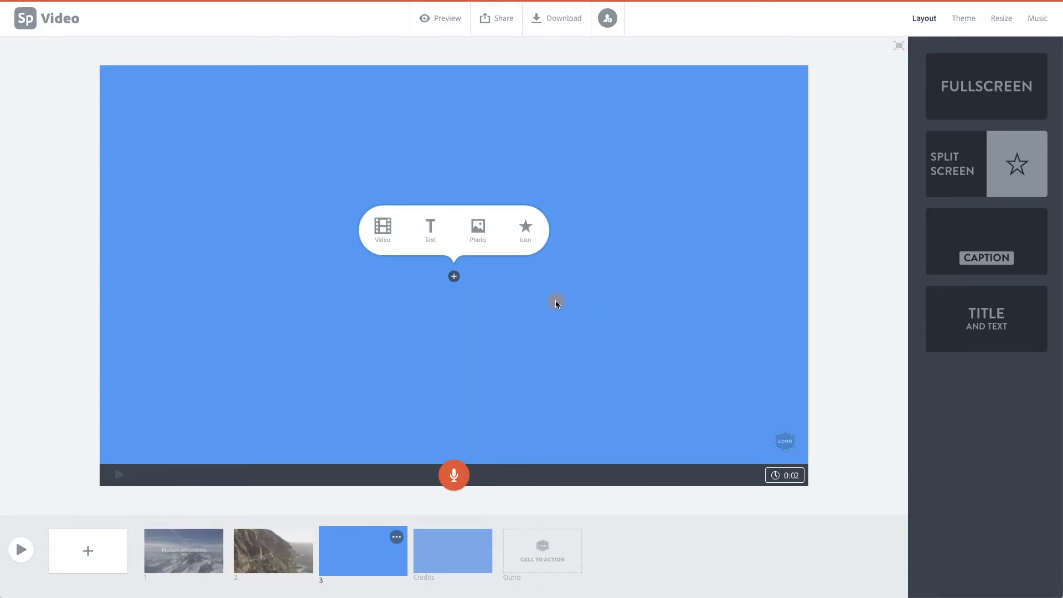
pyautogui.click(395, 237)
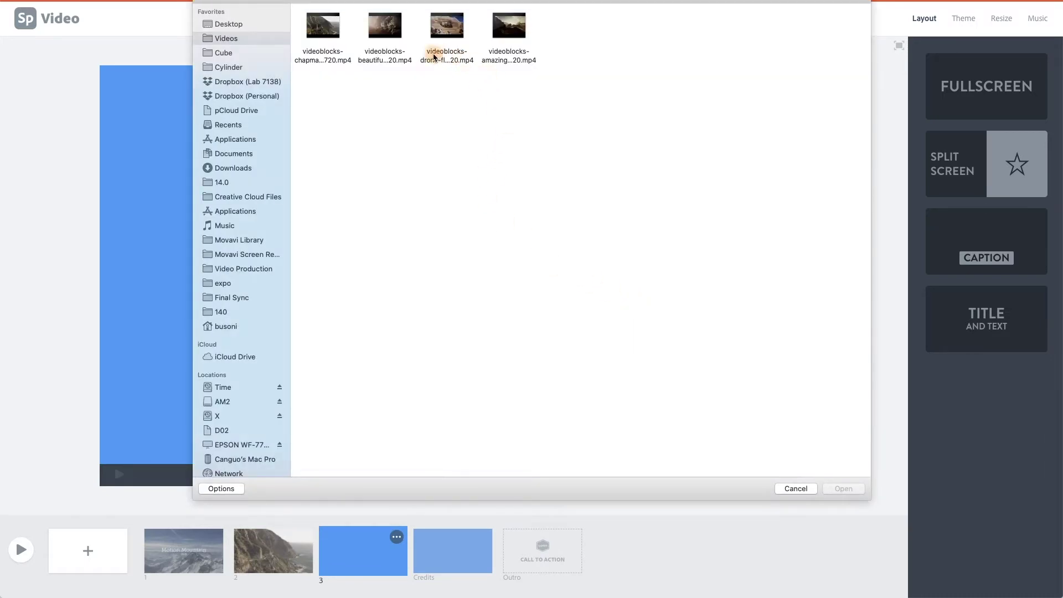
pyautogui.click(386, 39)
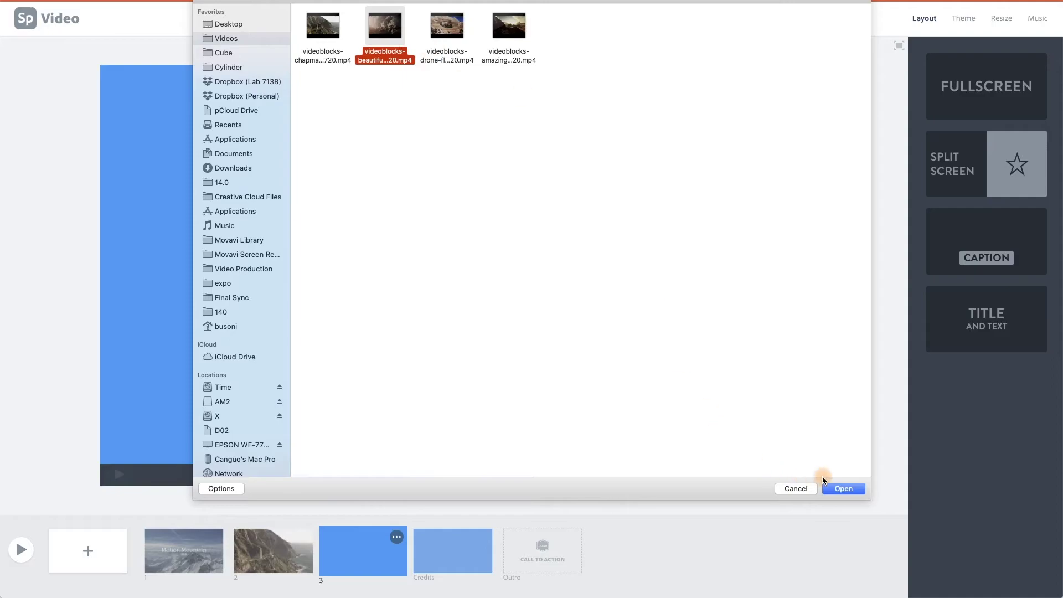
pyautogui.click(837, 488)
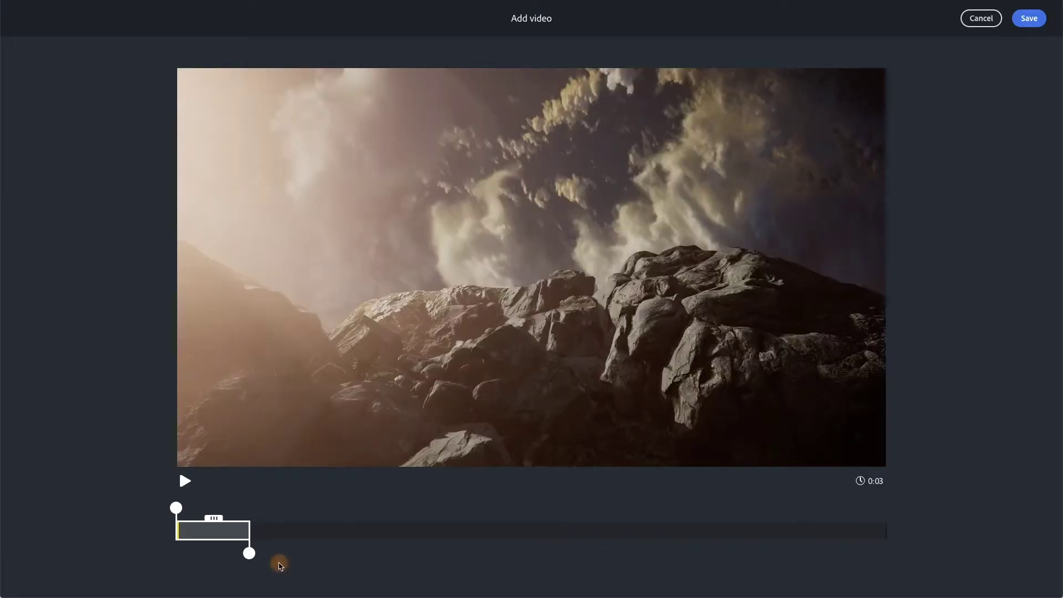
pyautogui.moveTo(250, 553); pyautogui.dragTo(347, 554)
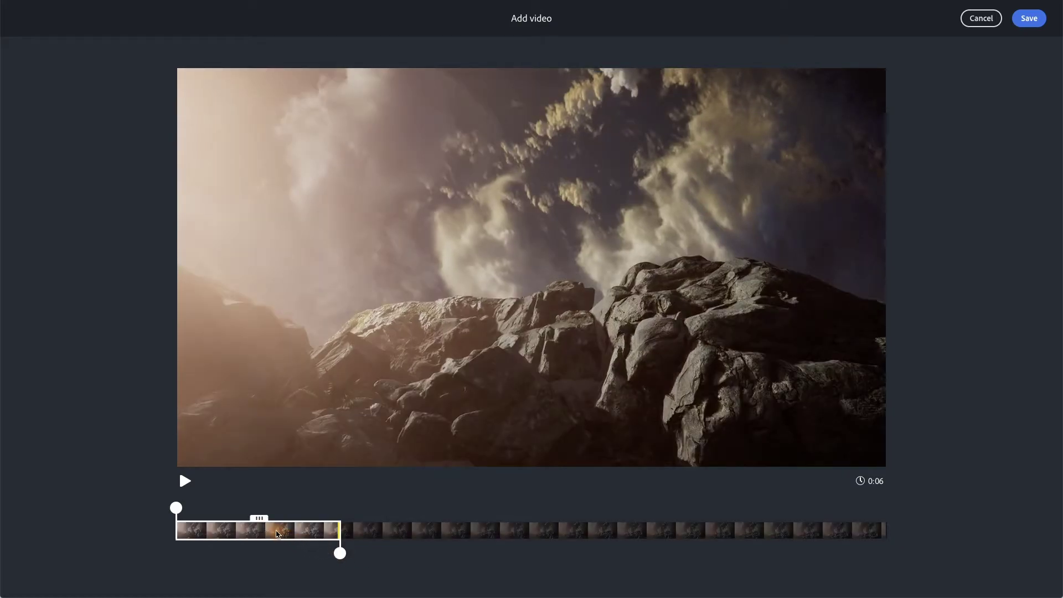
pyautogui.moveTo(278, 533); pyautogui.dragTo(612, 533)
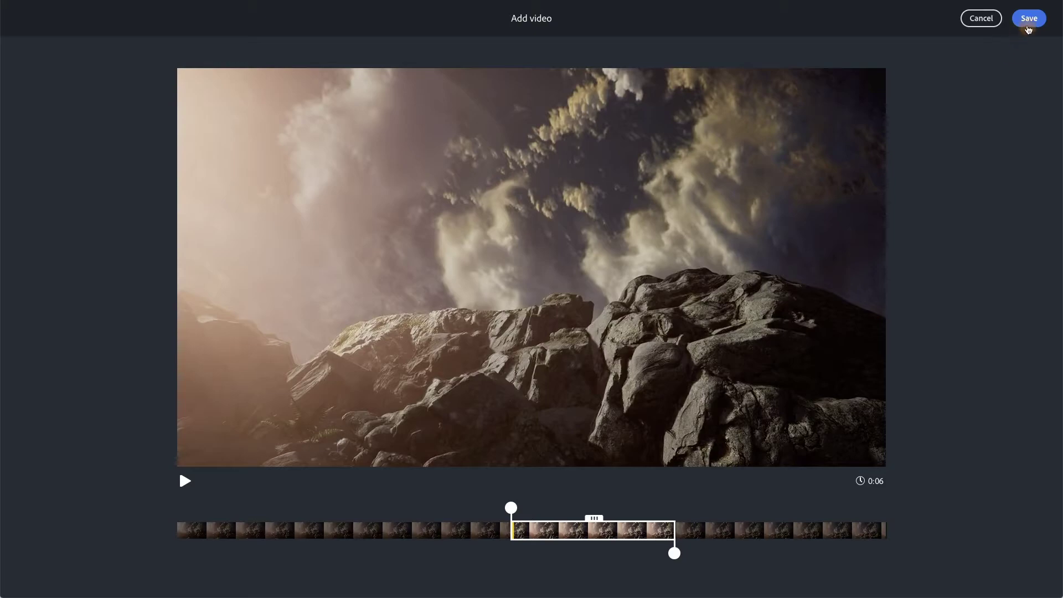
pyautogui.click(1027, 22)
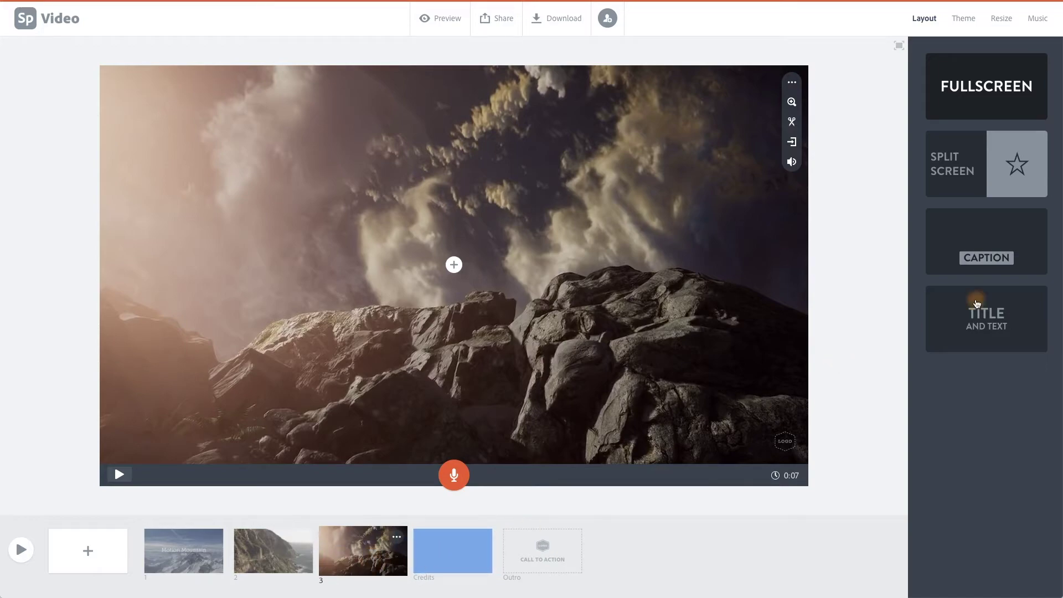
# Step: Make slide 3 split-screen with the caption 'Make images, videos and website use Adobe Spark'
pyautogui.click(1000, 162)
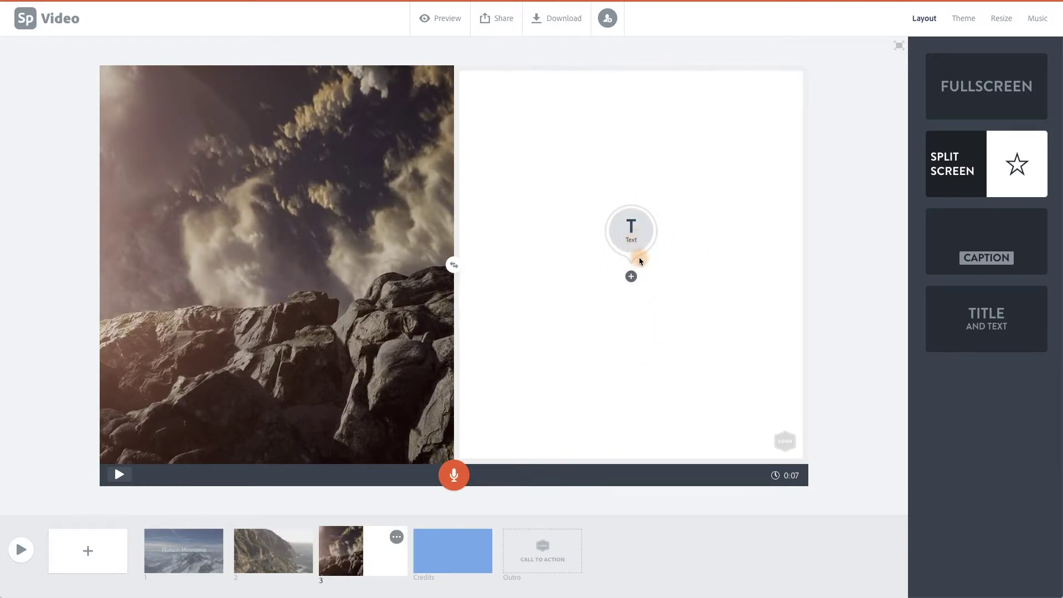
pyautogui.click(638, 229)
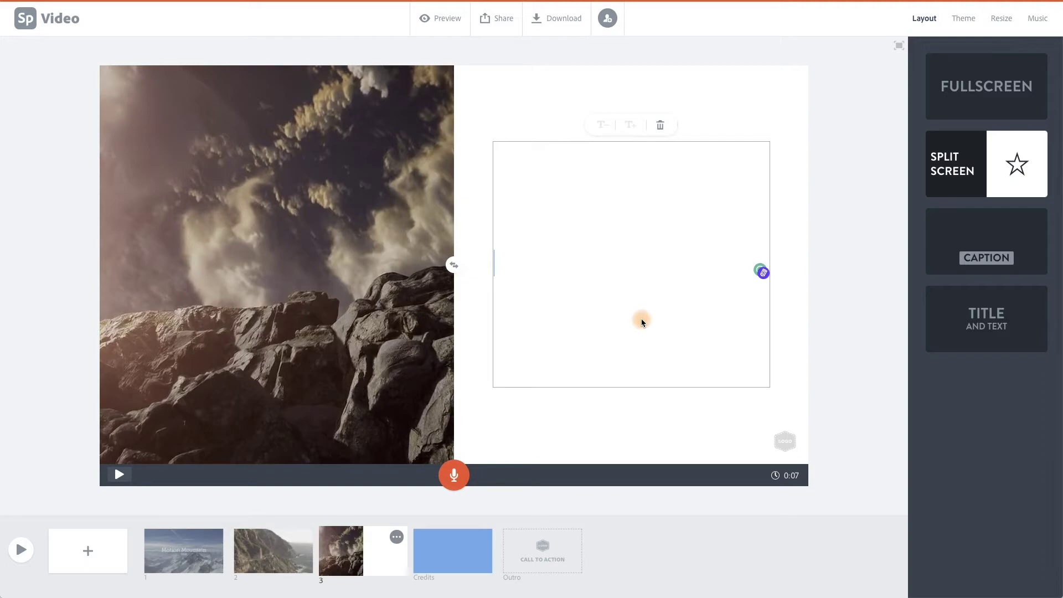
pyautogui.write('Mkae')
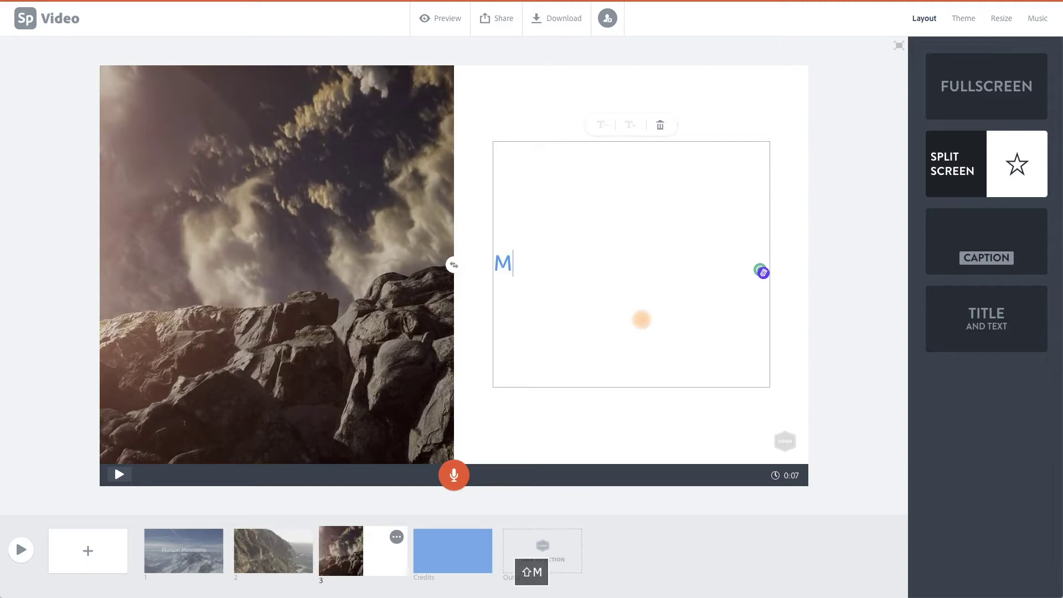
pyautogui.press('BackSpace')
pyautogui.press('BackSpace')
pyautogui.press('BackSpace')
pyautogui.press('BackSpace')
pyautogui.write('a')
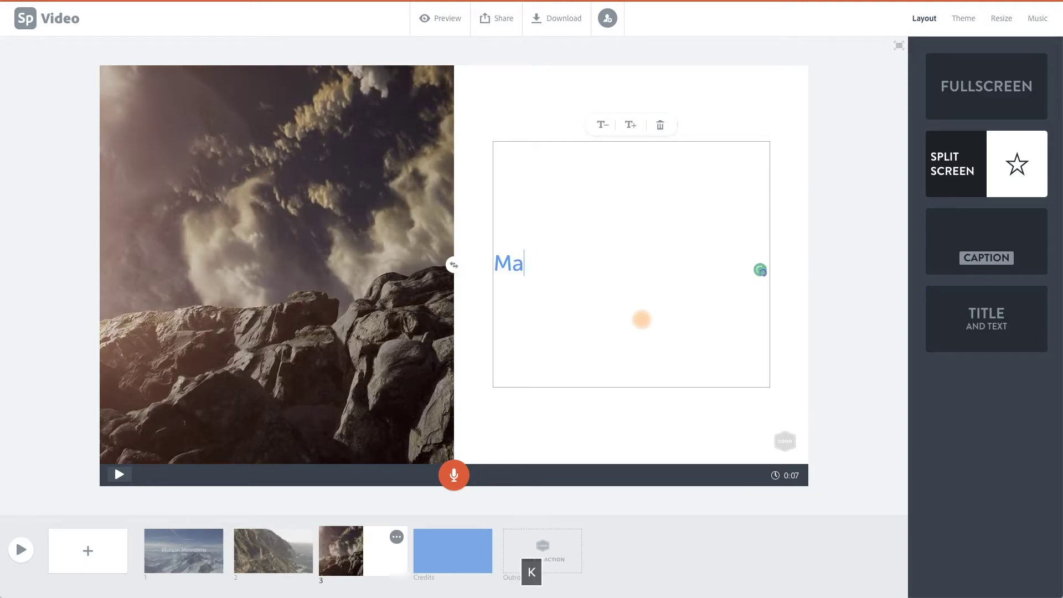
pyautogui.write('ke images, ')
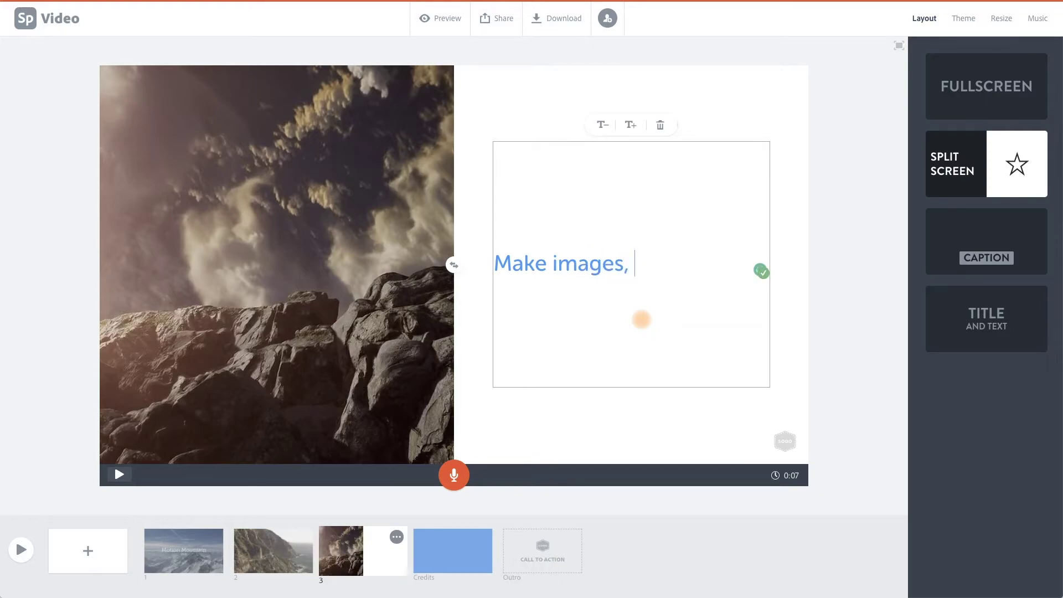
pyautogui.write('videos')
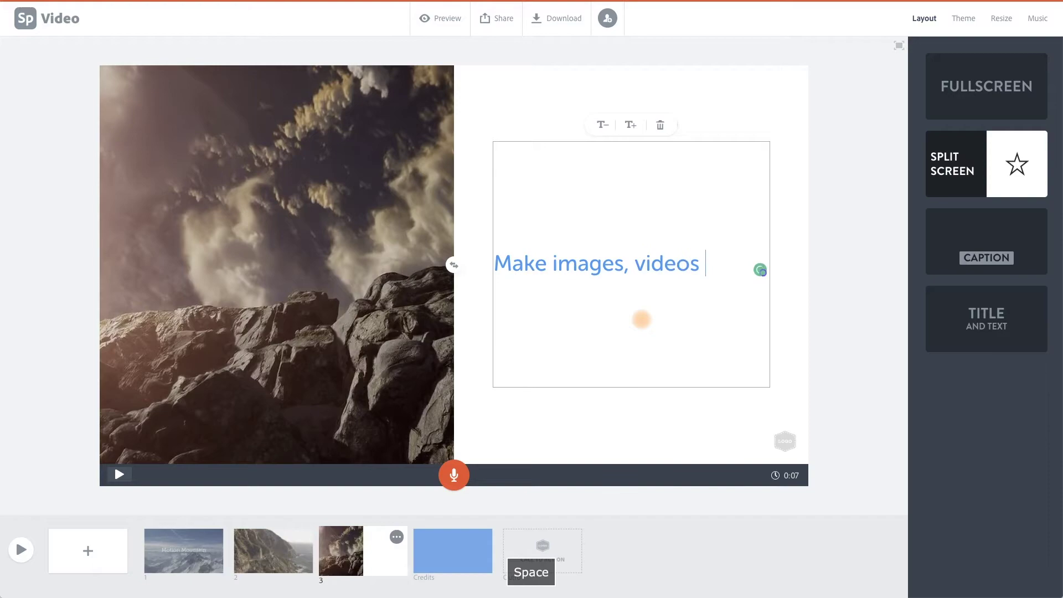
pyautogui.press('BackSpace')
pyautogui.press('BackSpace')
pyautogui.press('BackSpace')
pyautogui.write('s and we')
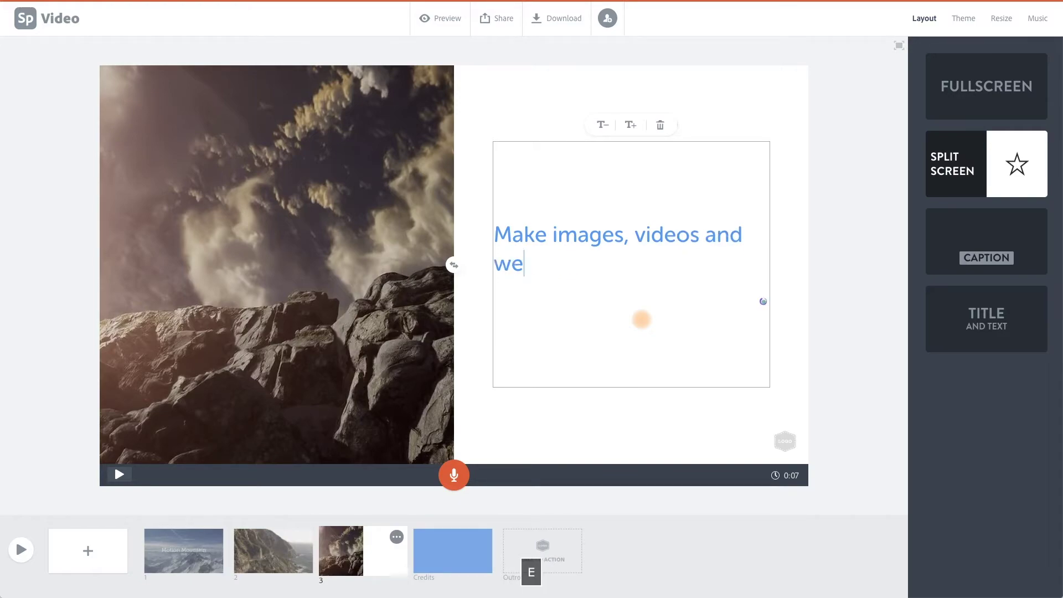
pyautogui.write('bsite use ADo')
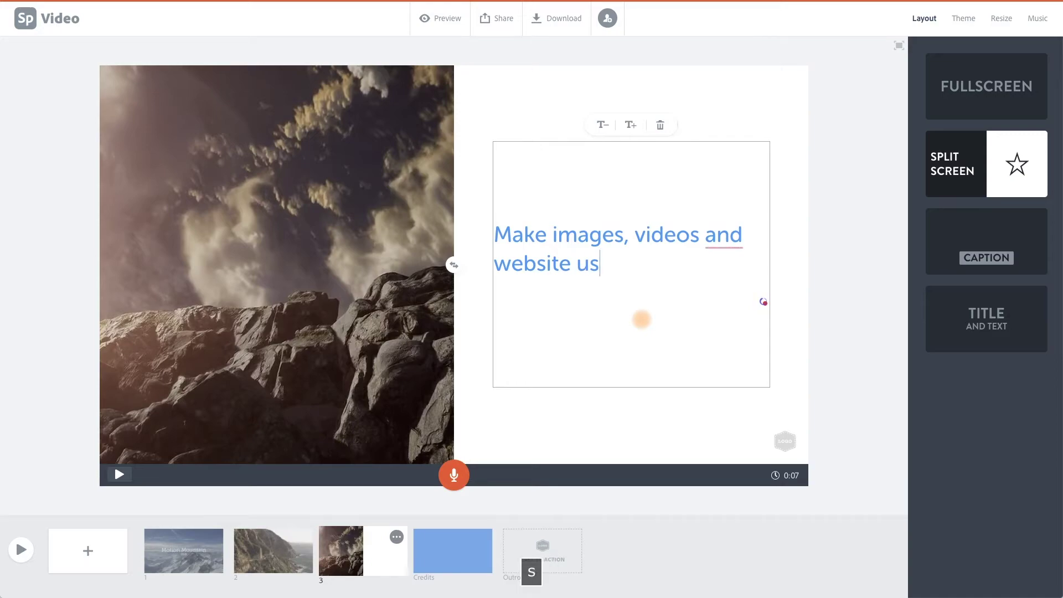
pyautogui.press('BackSpace')
pyautogui.press('BackSpace')
pyautogui.write('d')
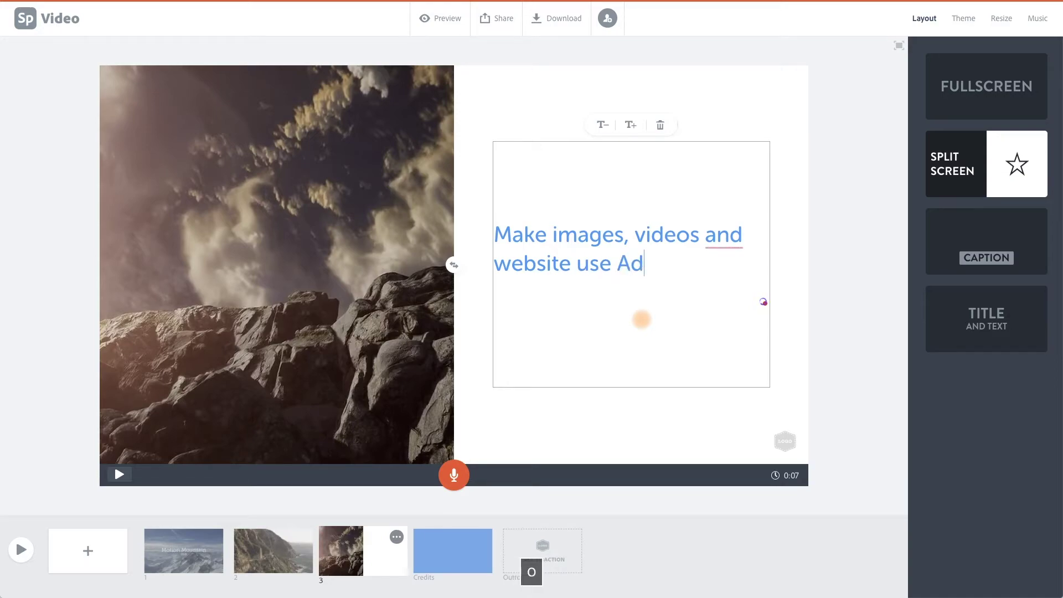
pyautogui.write('obe Spark')
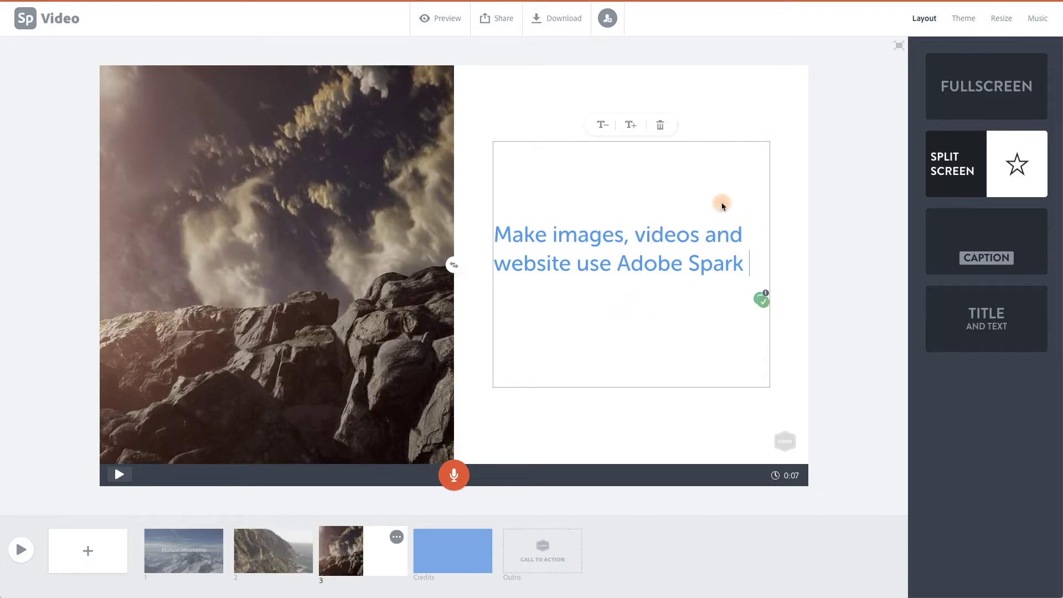
pyautogui.click(780, 217)
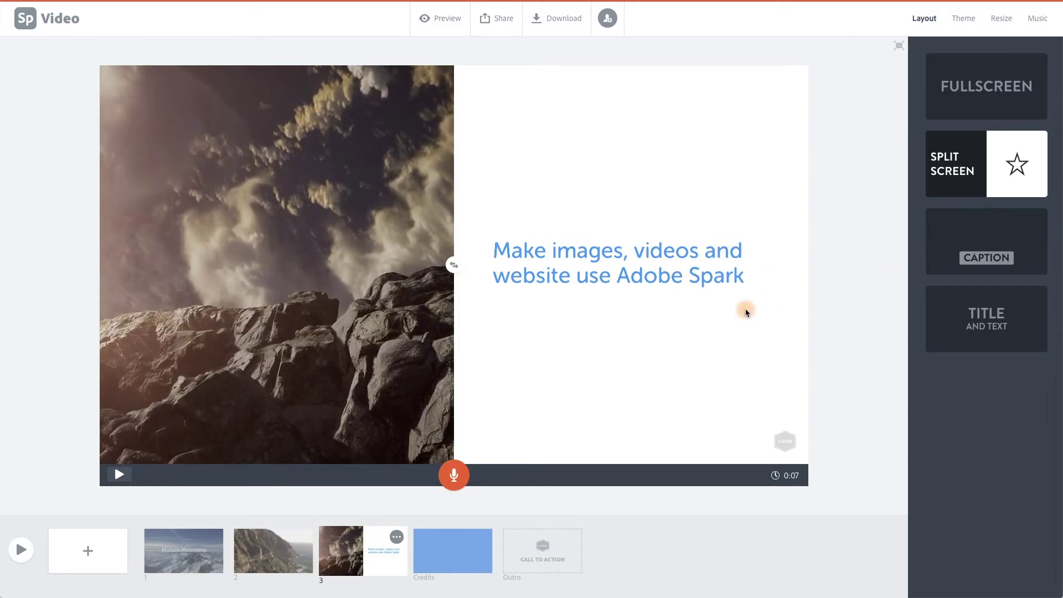
# Step: Replace 'images' in the caption with 'social post'
pyautogui.click(561, 248)
pyautogui.click(566, 240)
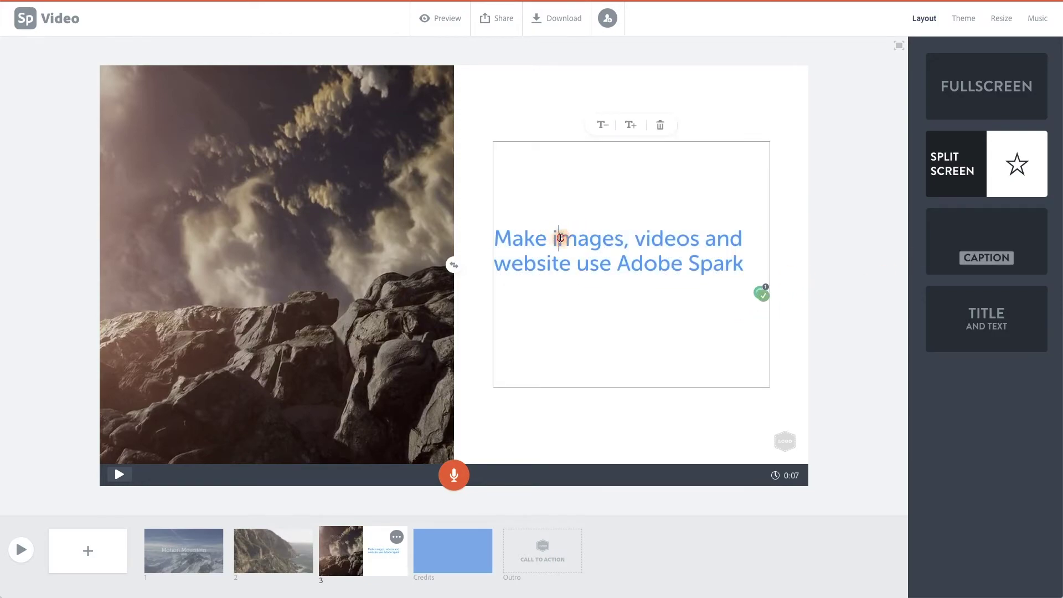
pyautogui.doubleClick(560, 238)
pyautogui.write('Graphics')
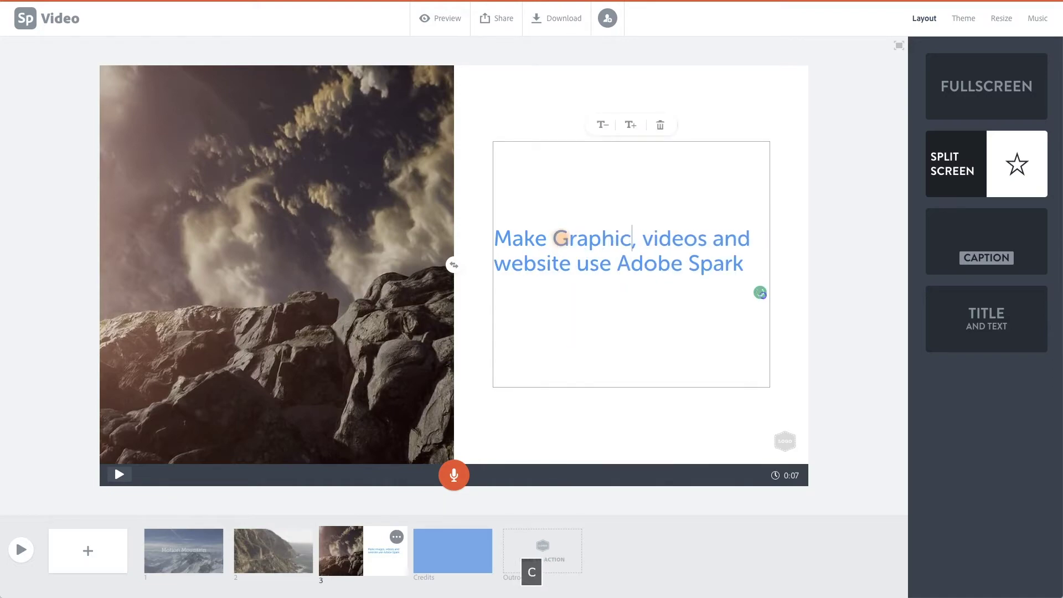
pyautogui.press('BackSpace')
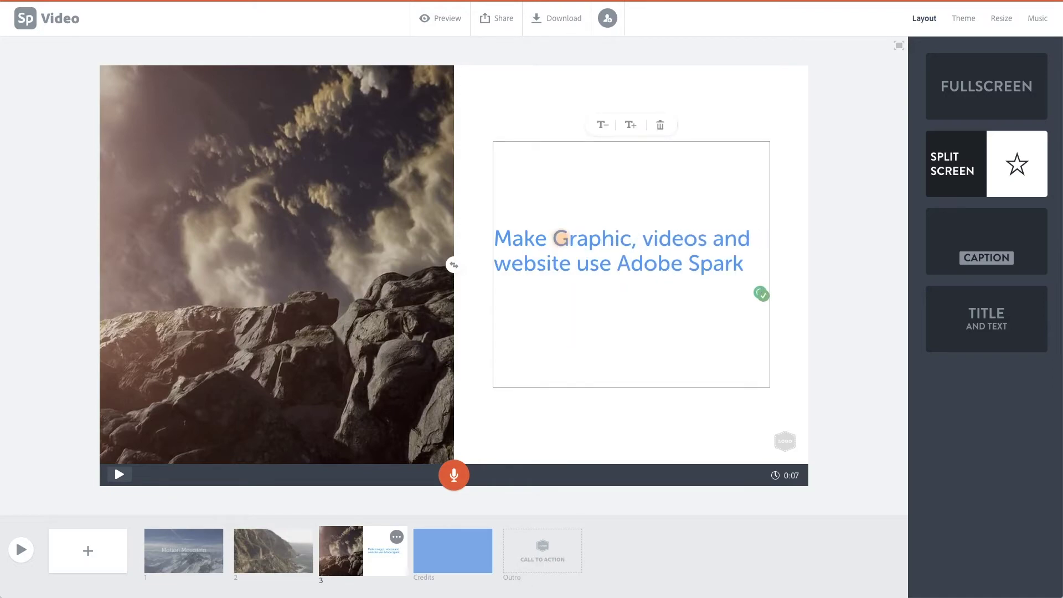
pyautogui.write('post')
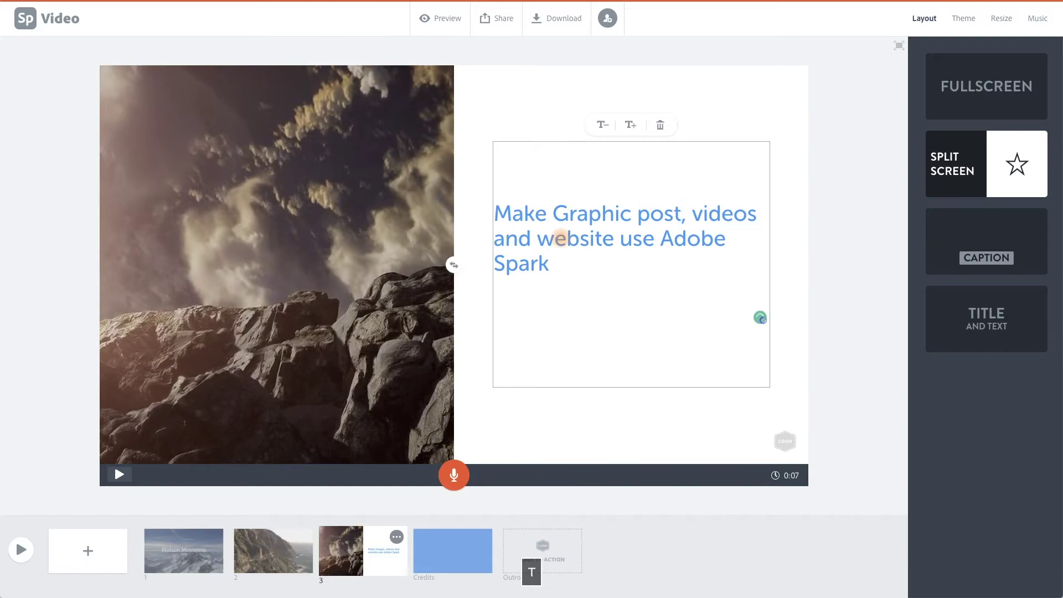
pyautogui.doubleClick(603, 216)
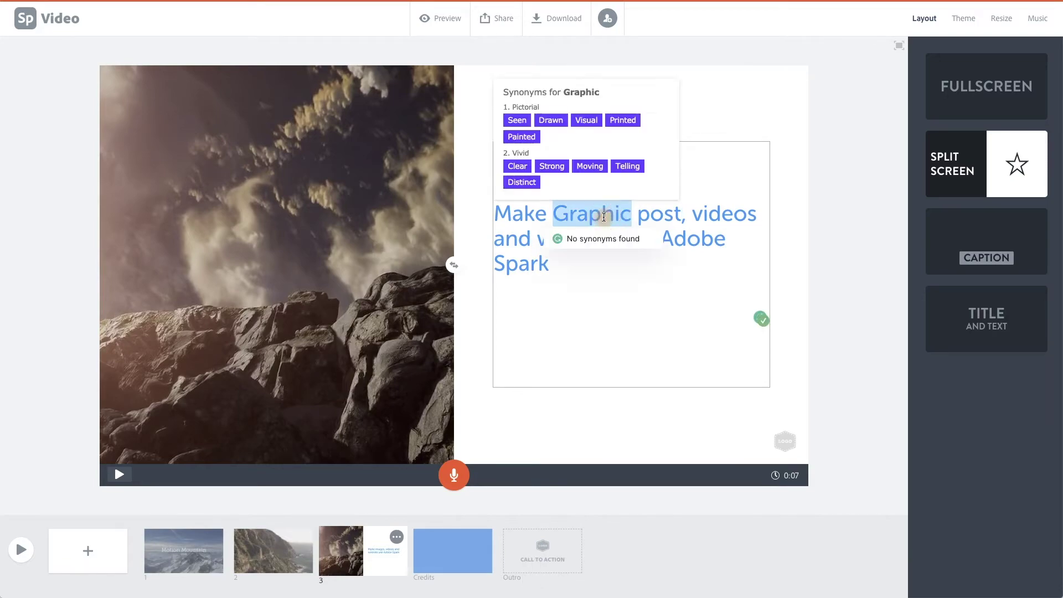
pyautogui.write('social')
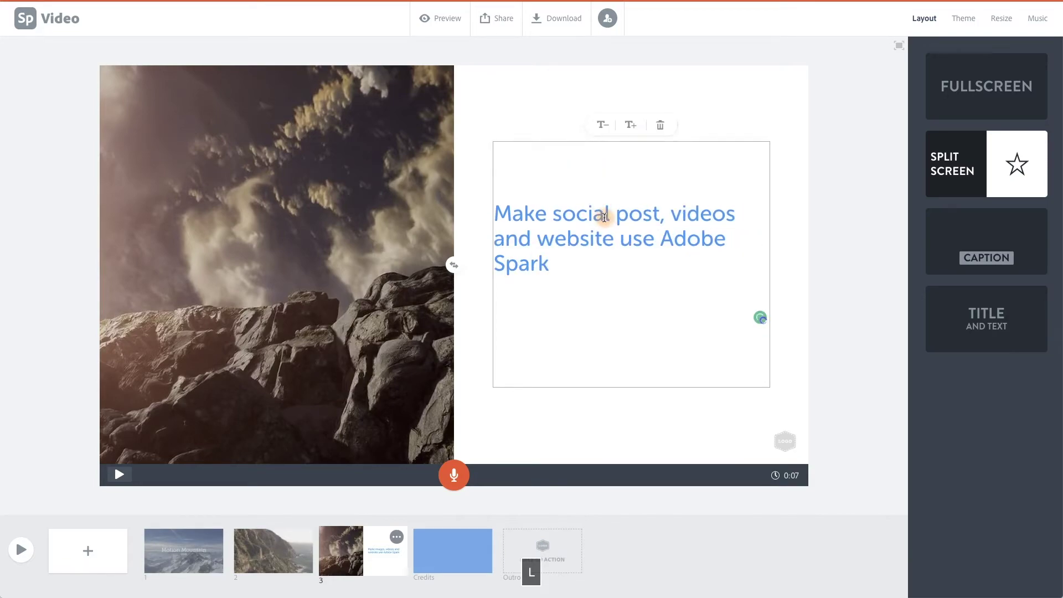
# Step: Change 'post' to 'posts' and accept Grammarly's suggestion to add 'a' before social
pyautogui.click(654, 215)
pyautogui.write('s')
pyautogui.press('BackSpace')
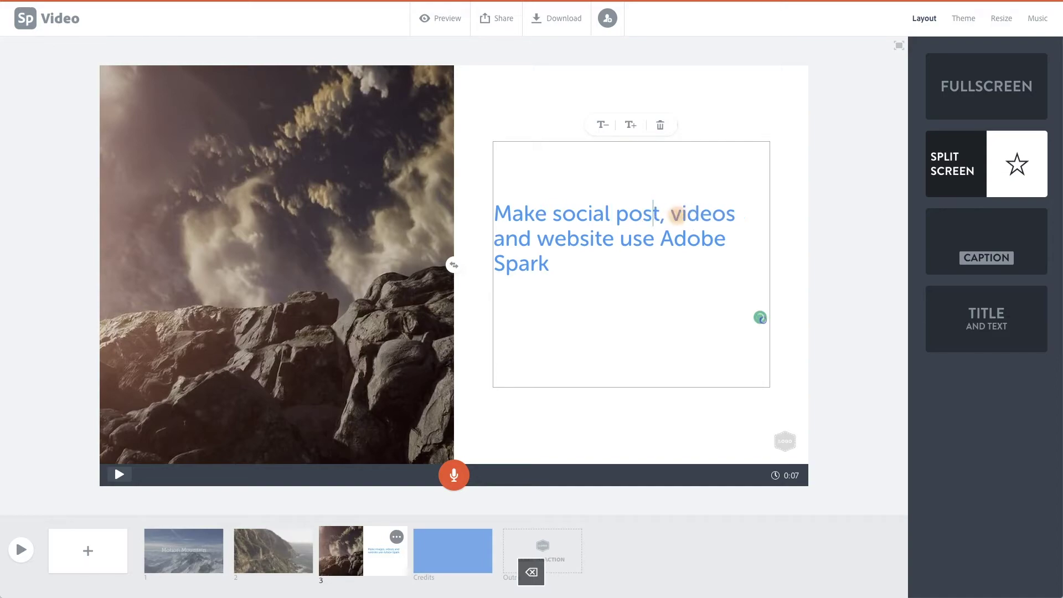
pyautogui.press('Right')
pyautogui.write('s')
pyautogui.moveTo(588, 213)
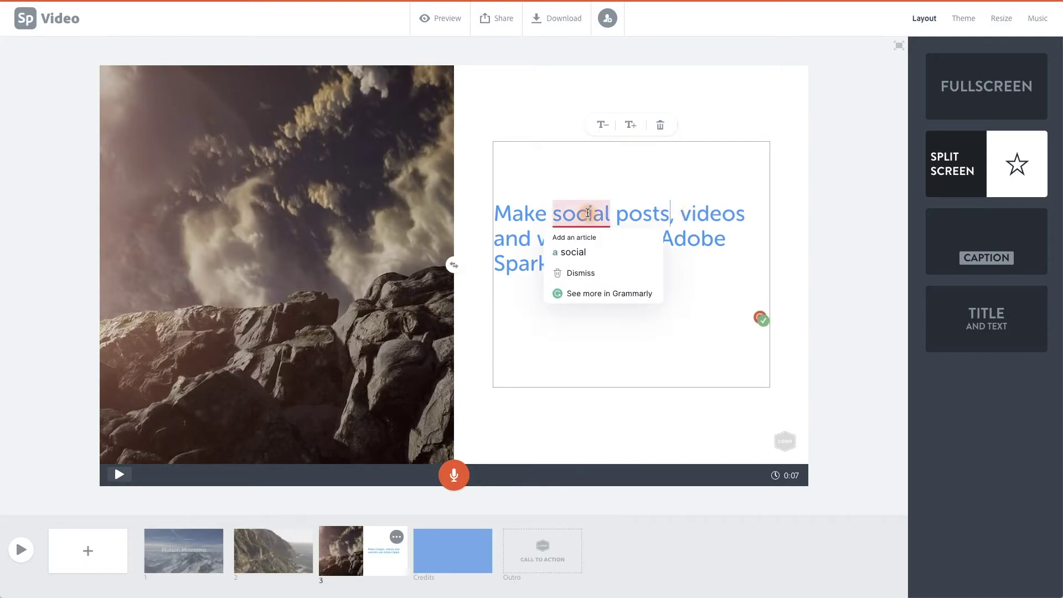
pyautogui.click(591, 250)
pyautogui.click(807, 173)
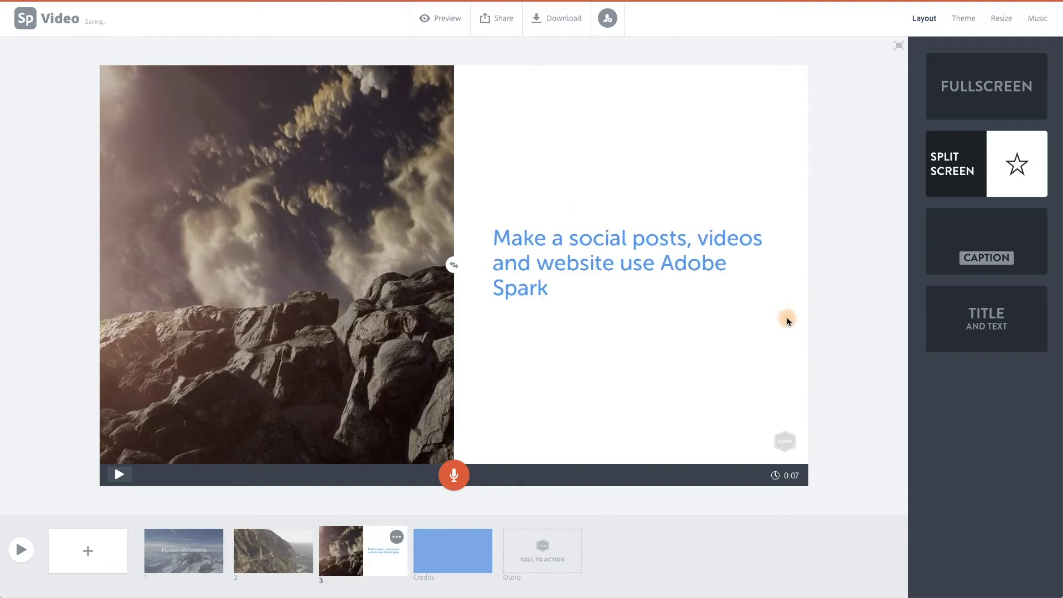
# Step: Enlarge all caption text with T+ and remove the article 'a' before social
pyautogui.click(672, 263)
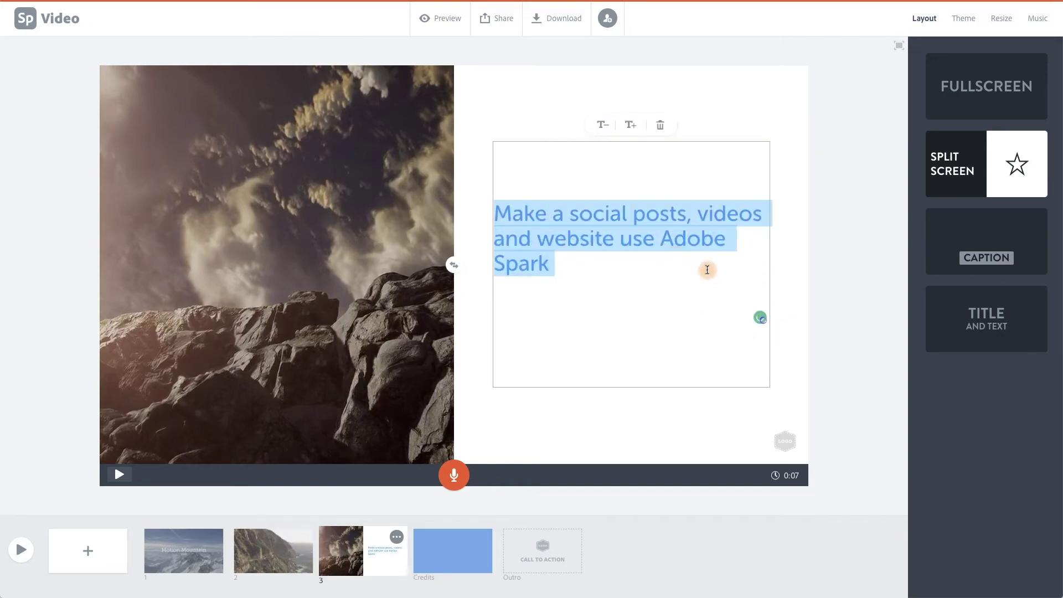
pyautogui.click(630, 125)
pyautogui.moveTo(635, 169)
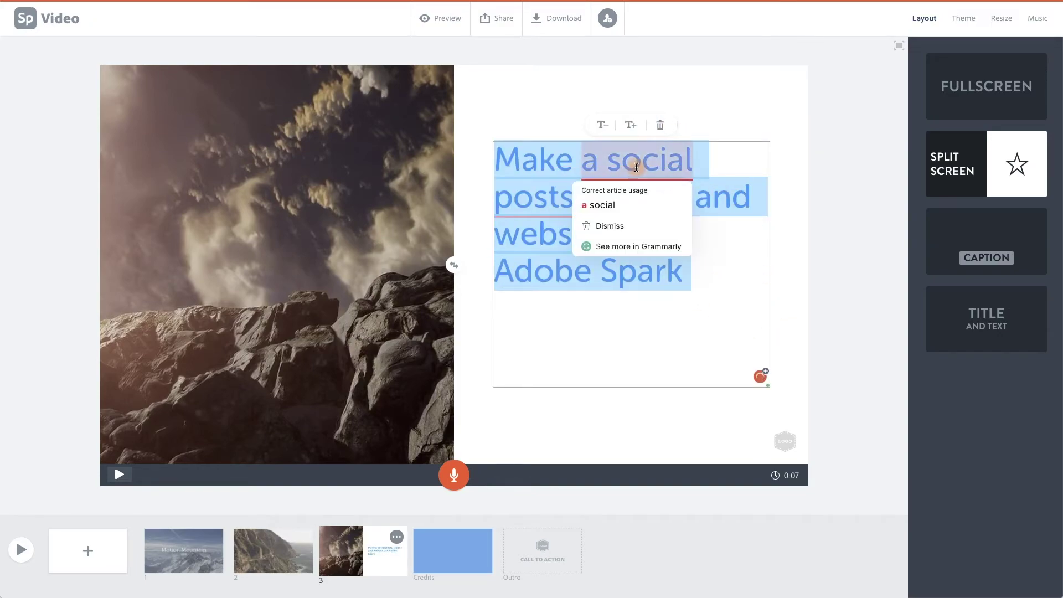
pyautogui.click(630, 202)
# Step: Deselect the caption and play back slide 3 to preview it
pyautogui.click(823, 197)
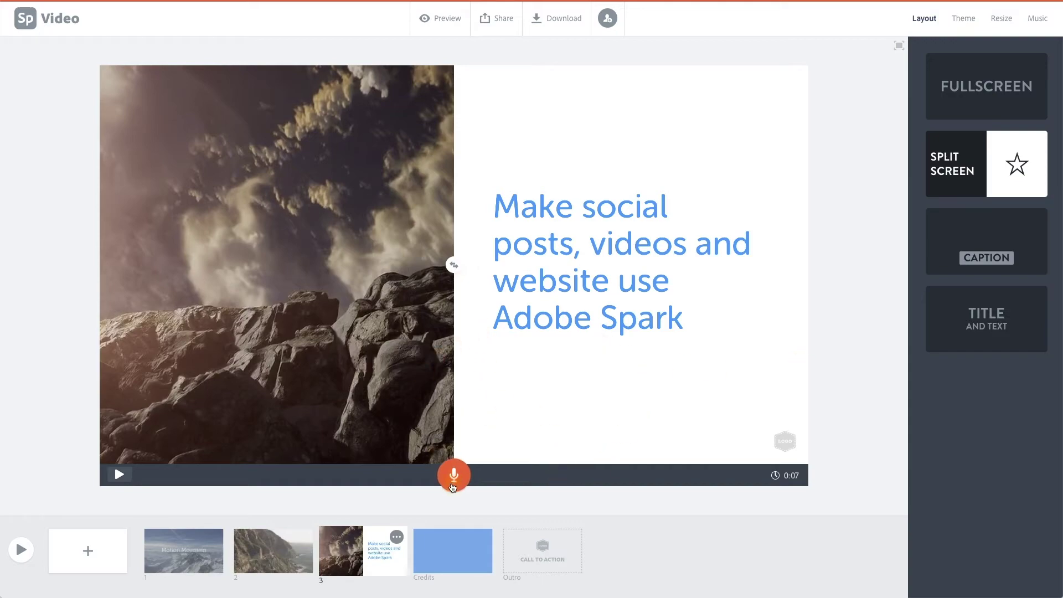
pyautogui.click(119, 474)
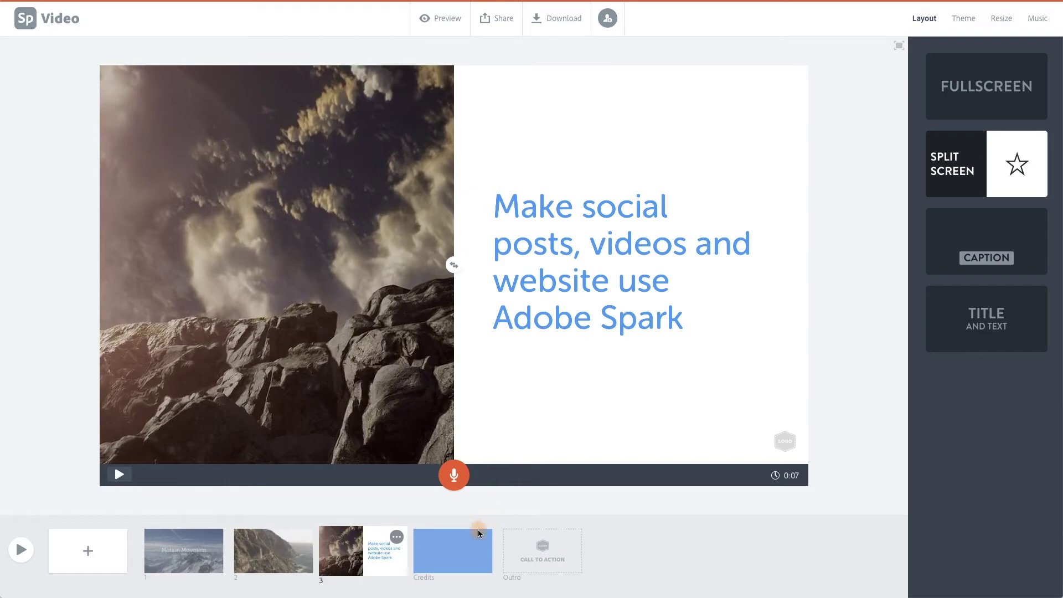
# Step: Add slide 4 with the desert rock video, trimmed to 4 seconds, and save it
pyautogui.click(88, 550)
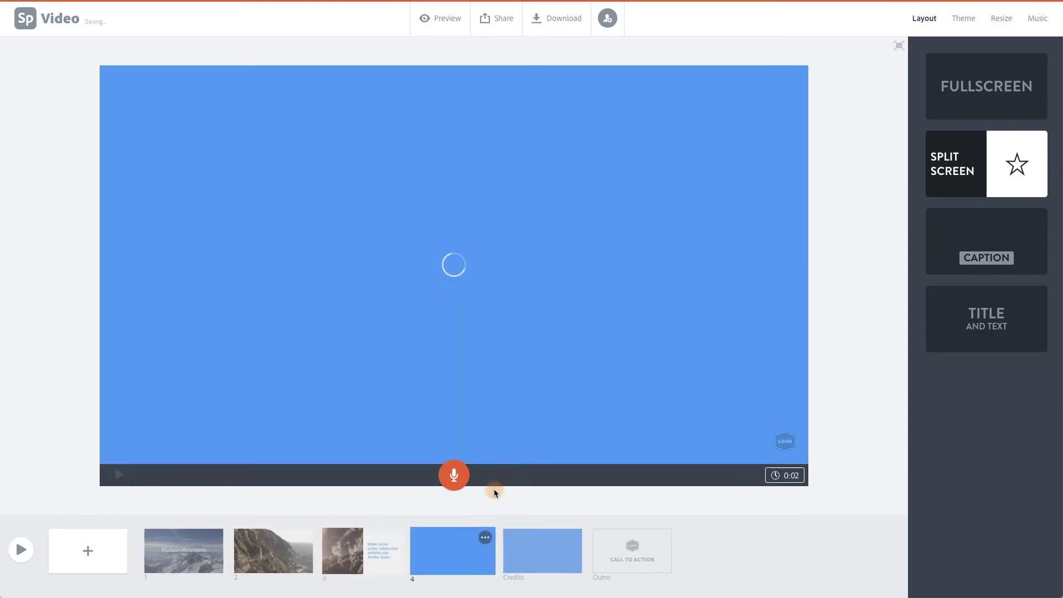
pyautogui.click(454, 276)
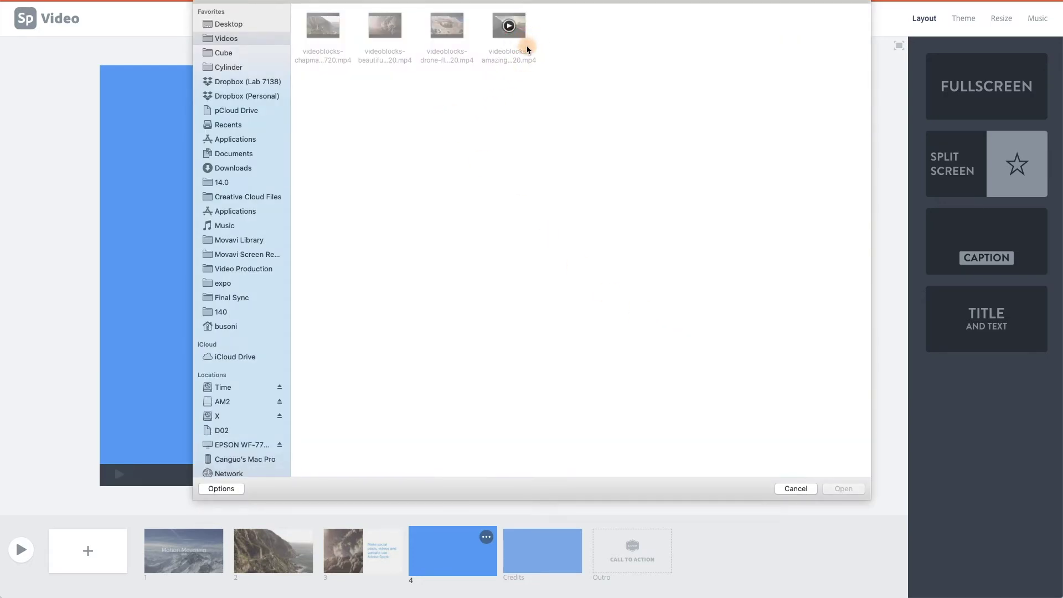
pyautogui.click(523, 35)
pyautogui.click(844, 488)
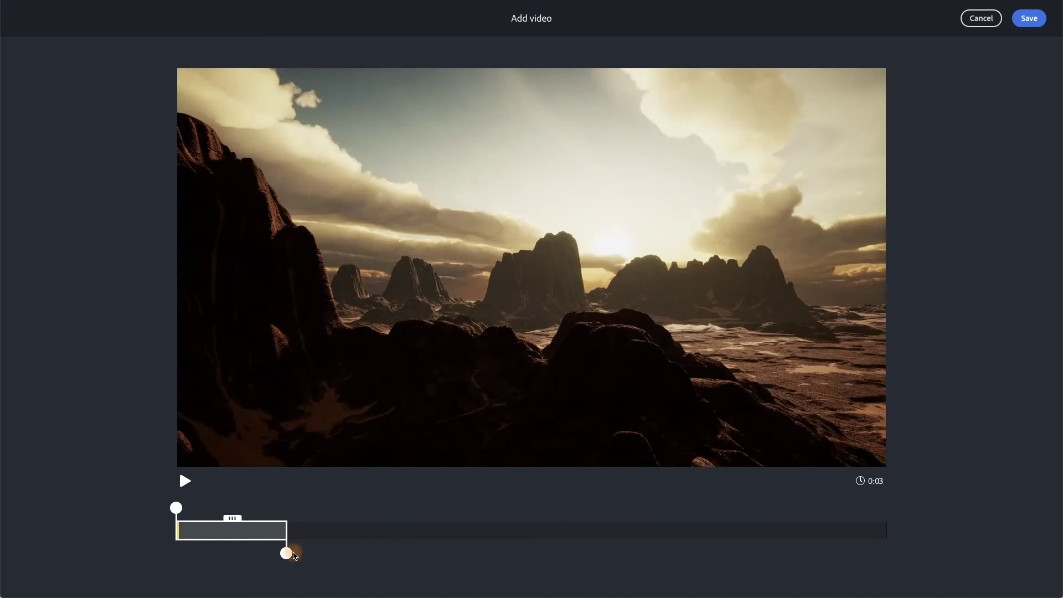
pyautogui.click(289, 552)
pyautogui.moveTo(289, 552); pyautogui.dragTo(358, 553)
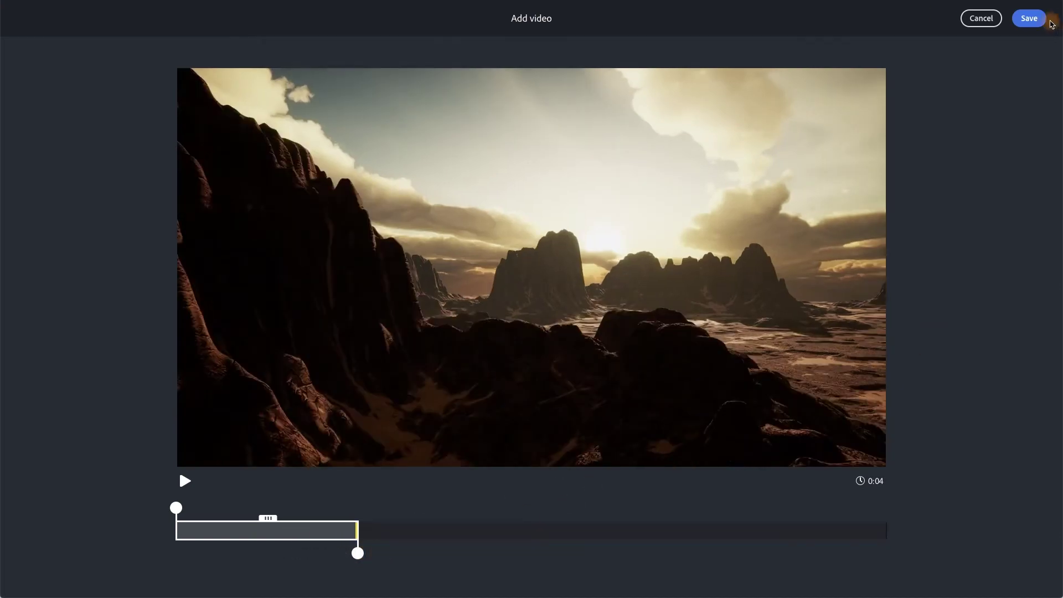
pyautogui.click(1045, 21)
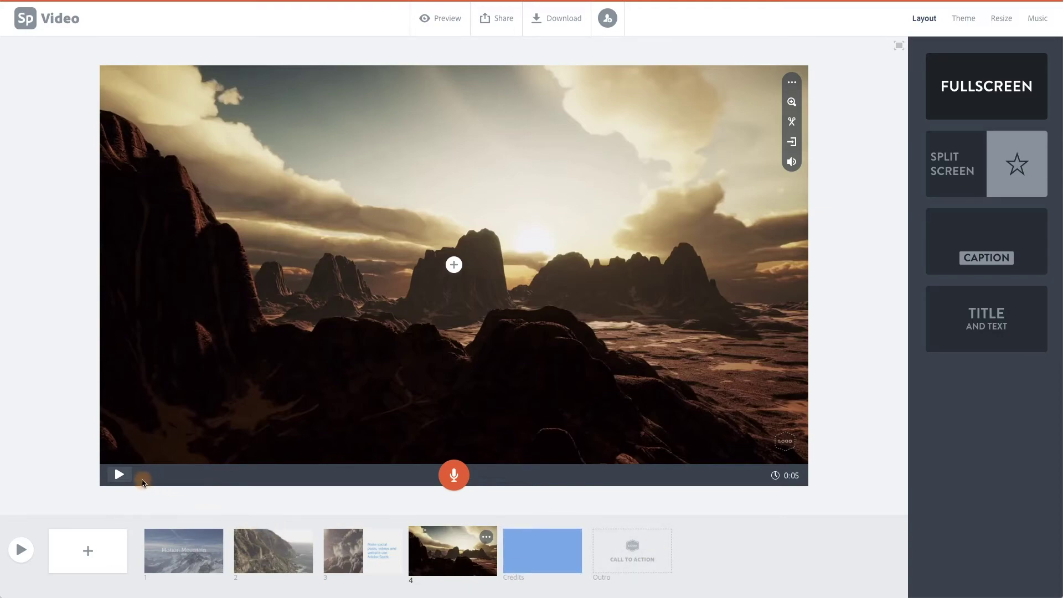
# Step: Play the desert slide, select Credits, then preview the whole 22-second video full screen
pyautogui.click(119, 474)
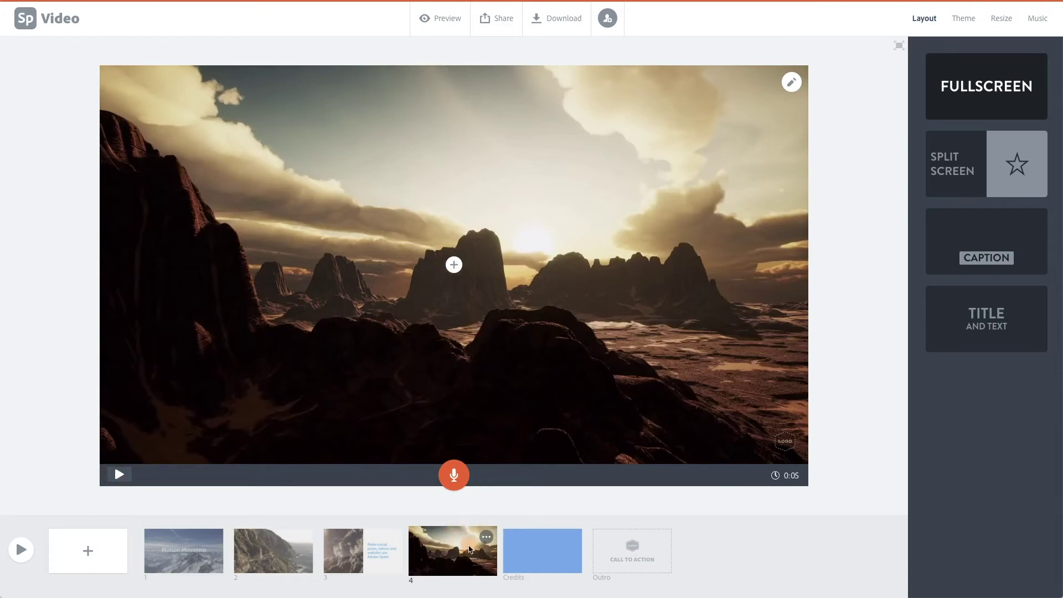
pyautogui.click(520, 537)
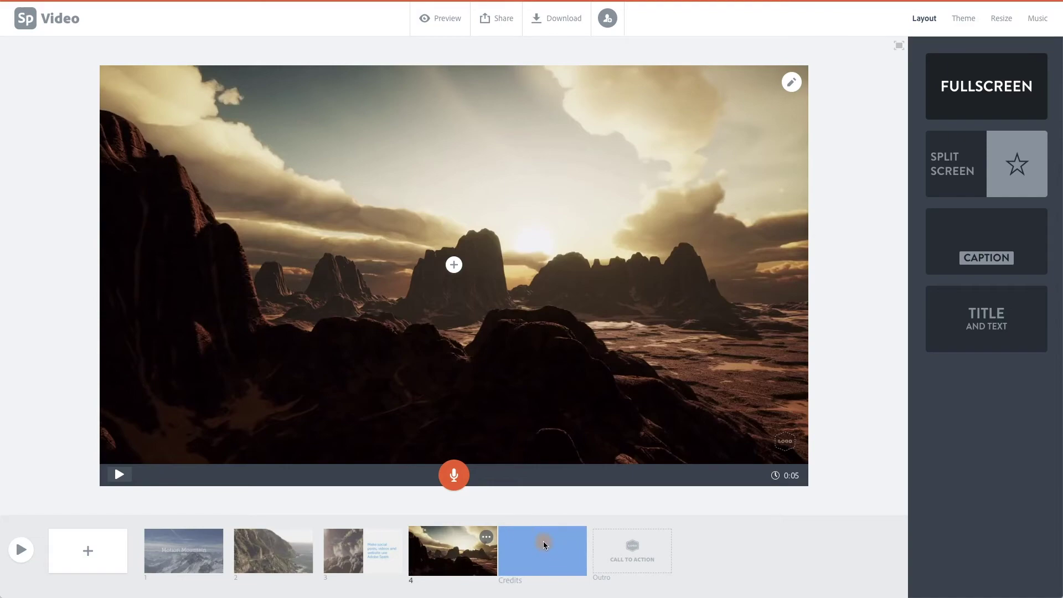
pyautogui.click(432, 22)
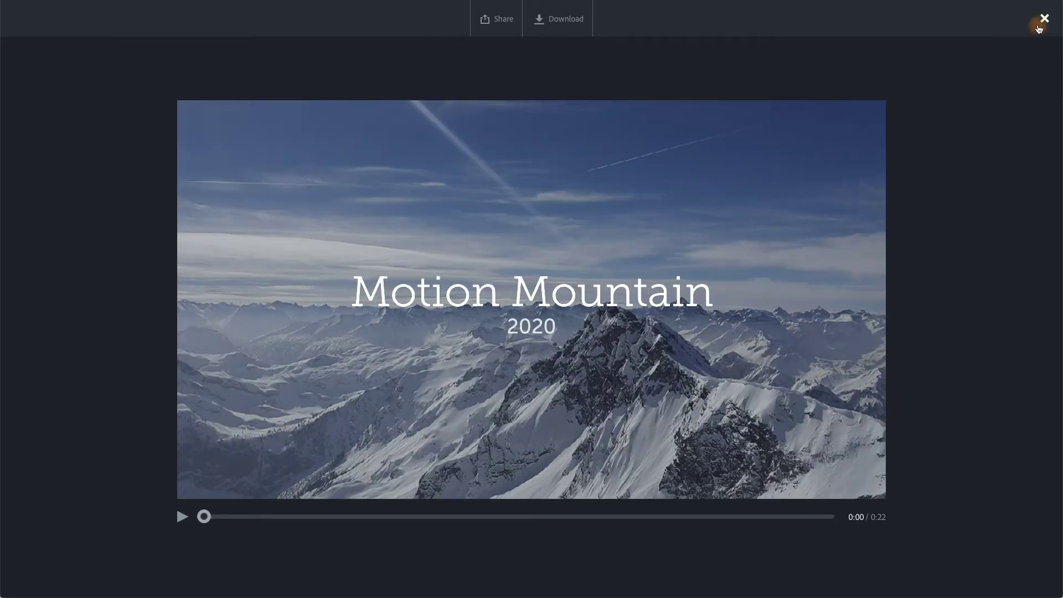
# Step: Enter 'Motion Design' as the main Credits line and play the slide to check it
pyautogui.click(1044, 18)
pyautogui.click(505, 545)
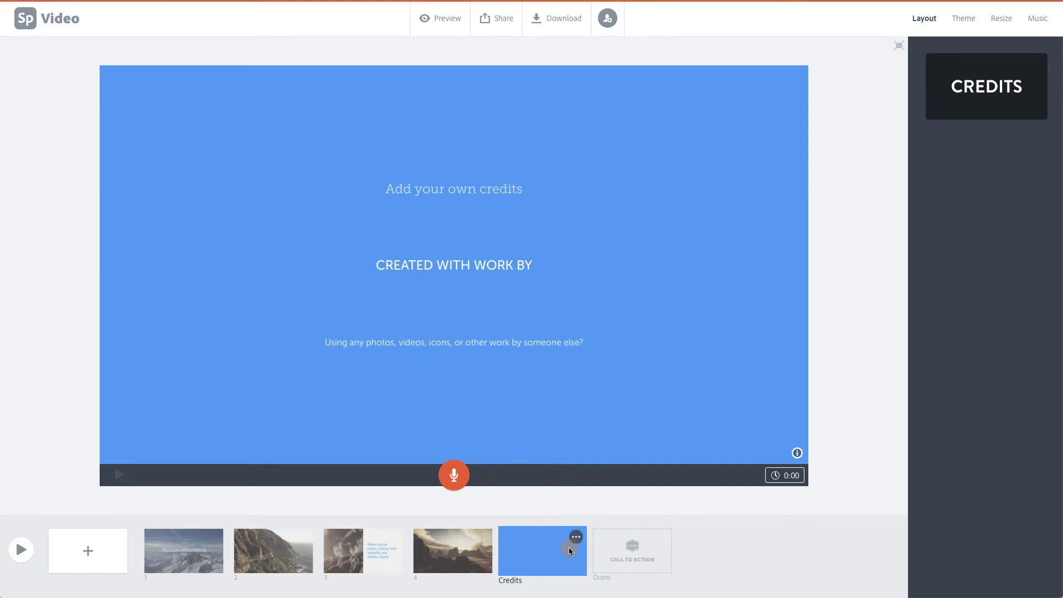
pyautogui.click(459, 196)
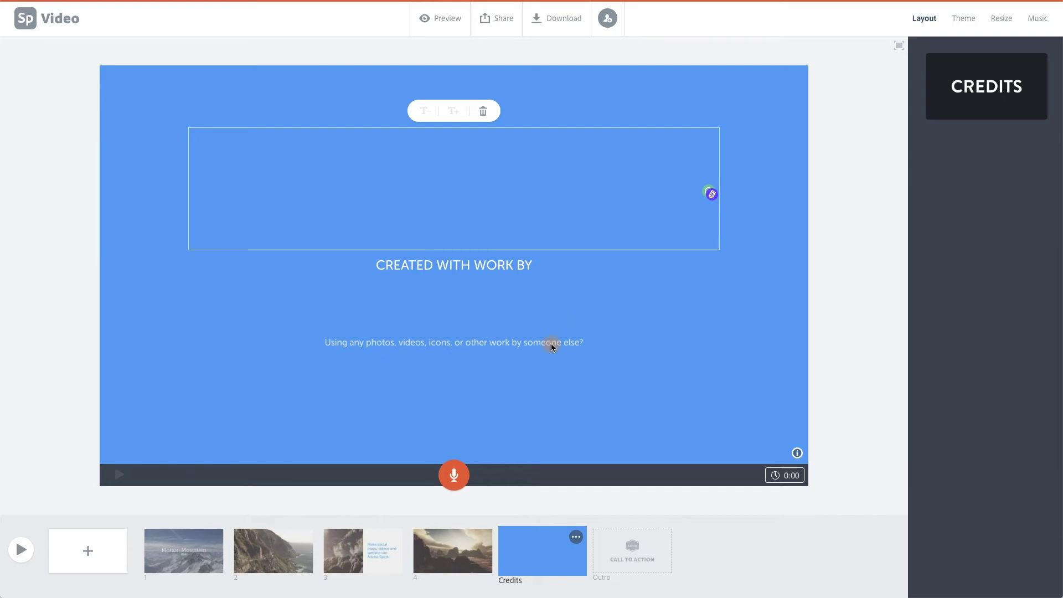
pyautogui.write('Motion Design')
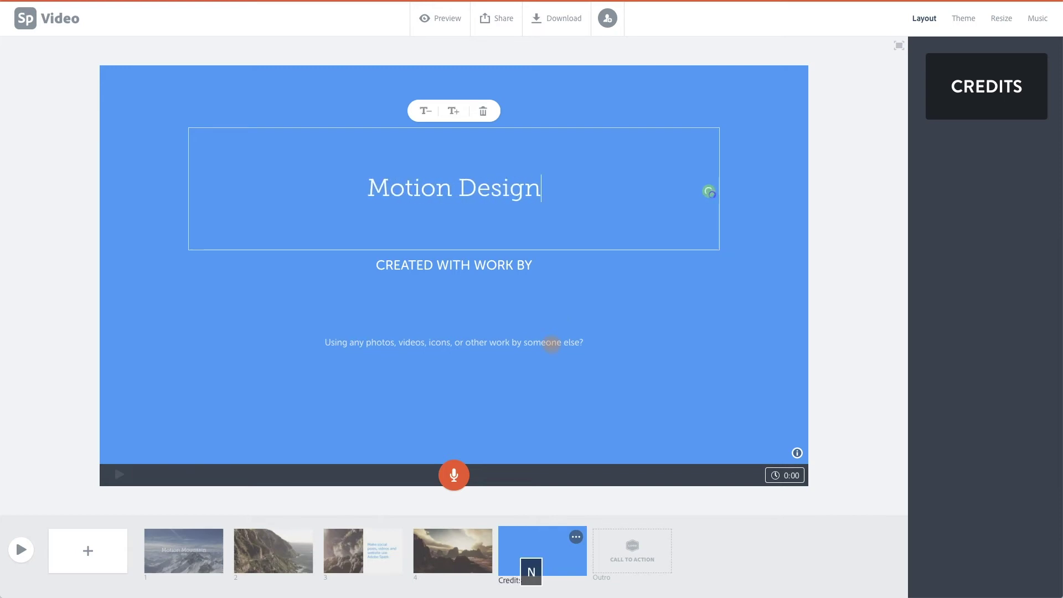
pyautogui.click(662, 460)
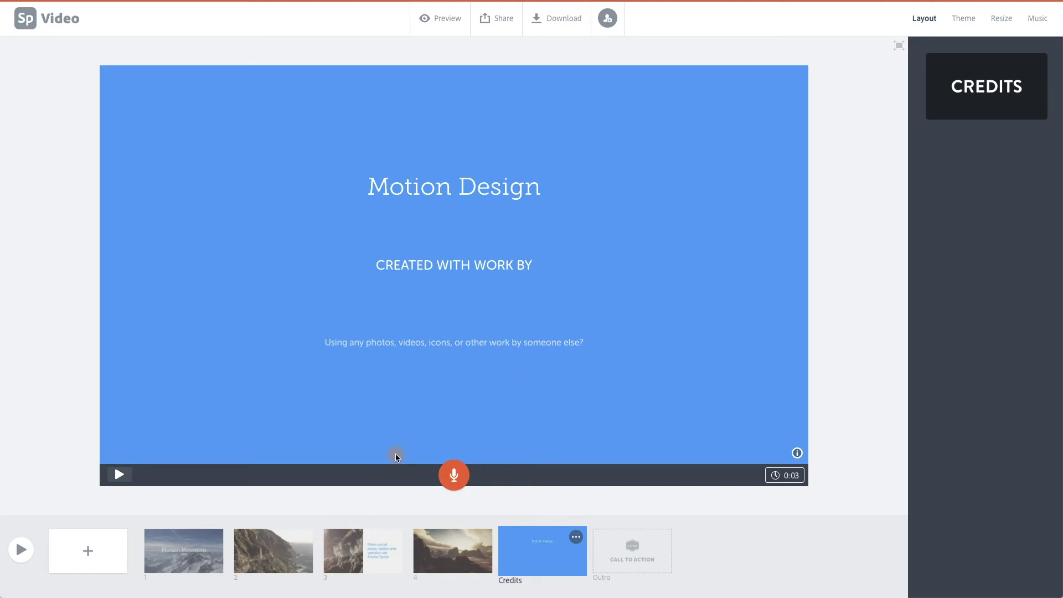
pyautogui.click(119, 474)
# Step: Credit 'Adobe' under CREATED WITH WORK BY on the Credits slide
pyautogui.click(474, 287)
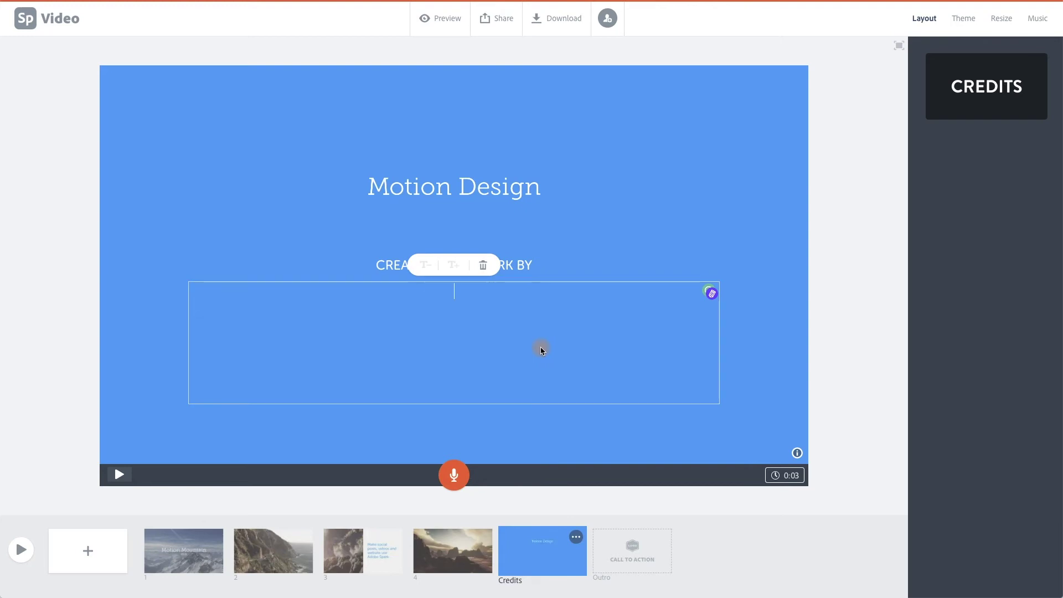
pyautogui.write('Ado')
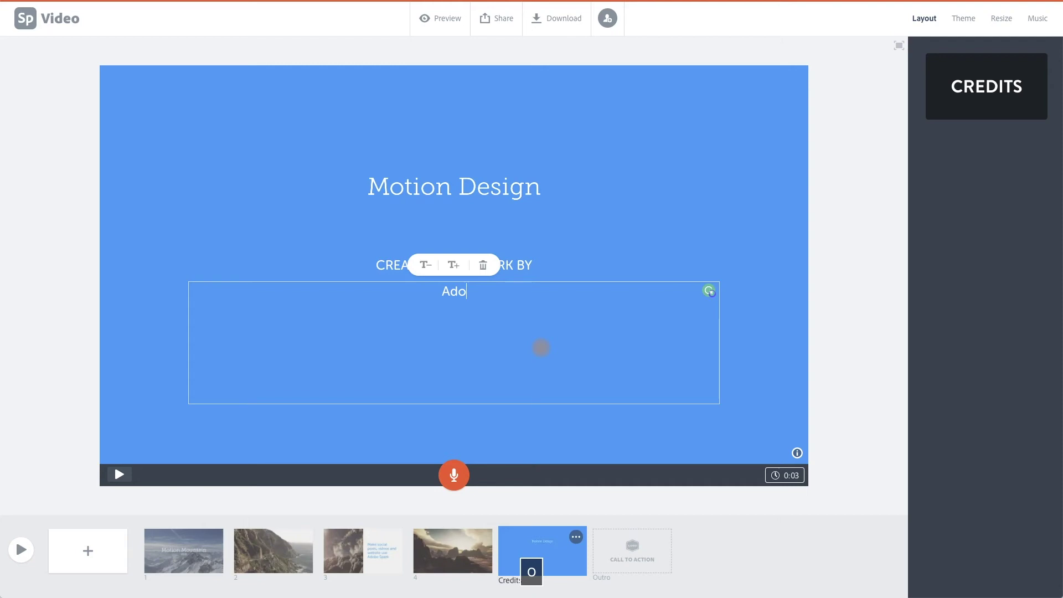
pyautogui.write('be')
pyautogui.press('BackSpace')
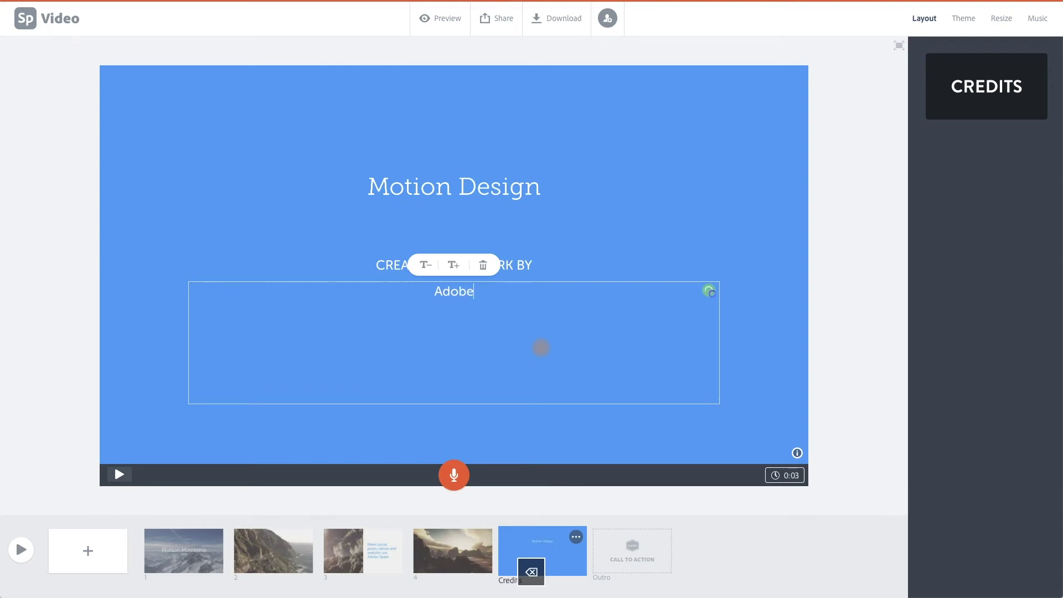
pyautogui.press('Tab')
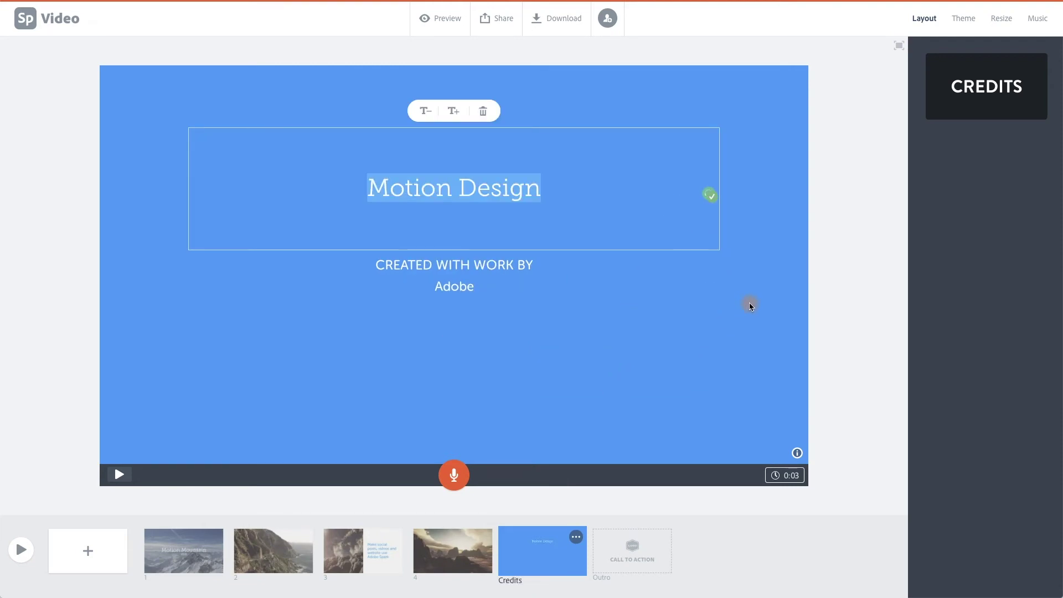
pyautogui.click(751, 306)
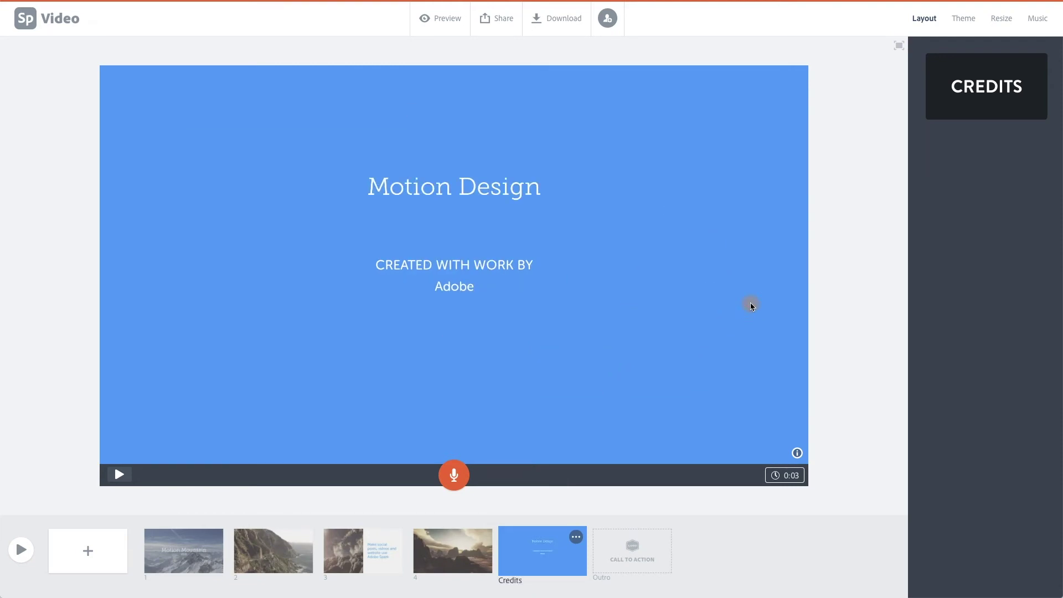
# Step: Play Credits, review slides 1–4, return to the title slide and check the Share options
pyautogui.click(120, 477)
pyautogui.click(212, 550)
pyautogui.click(291, 560)
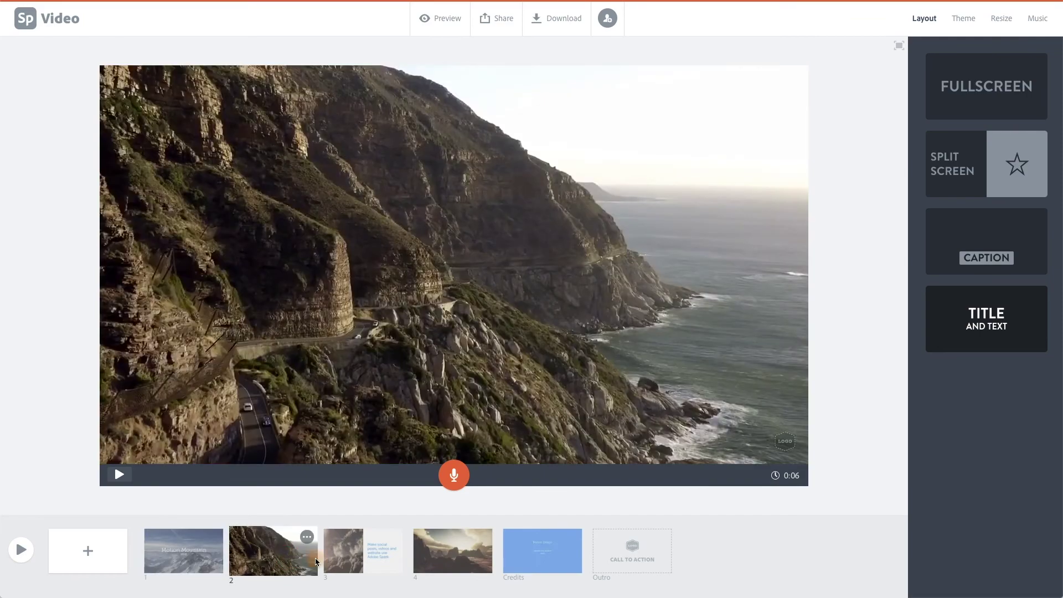
pyautogui.click(373, 559)
pyautogui.click(448, 550)
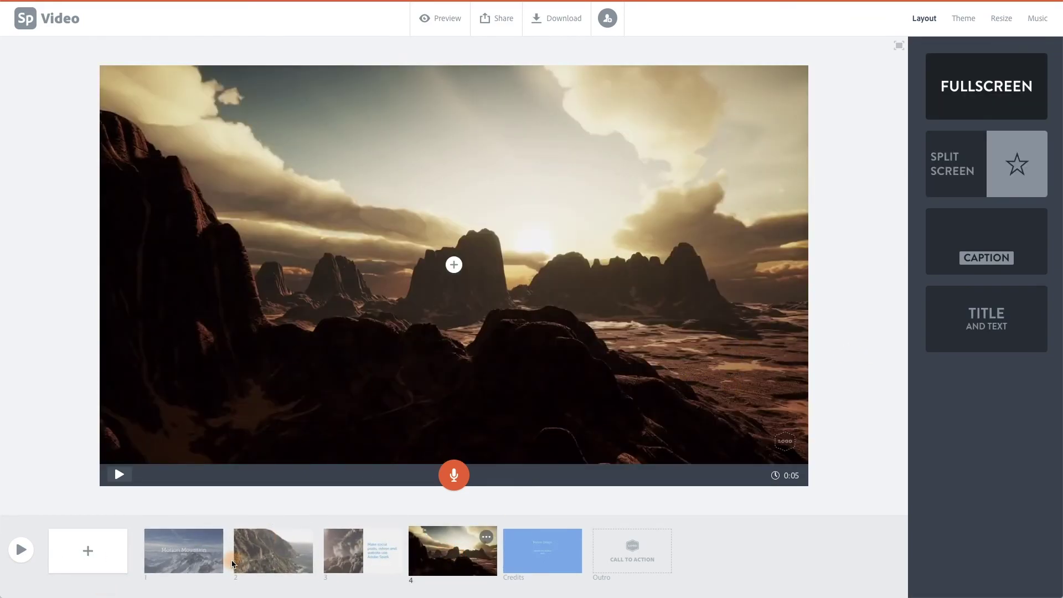
pyautogui.click(186, 564)
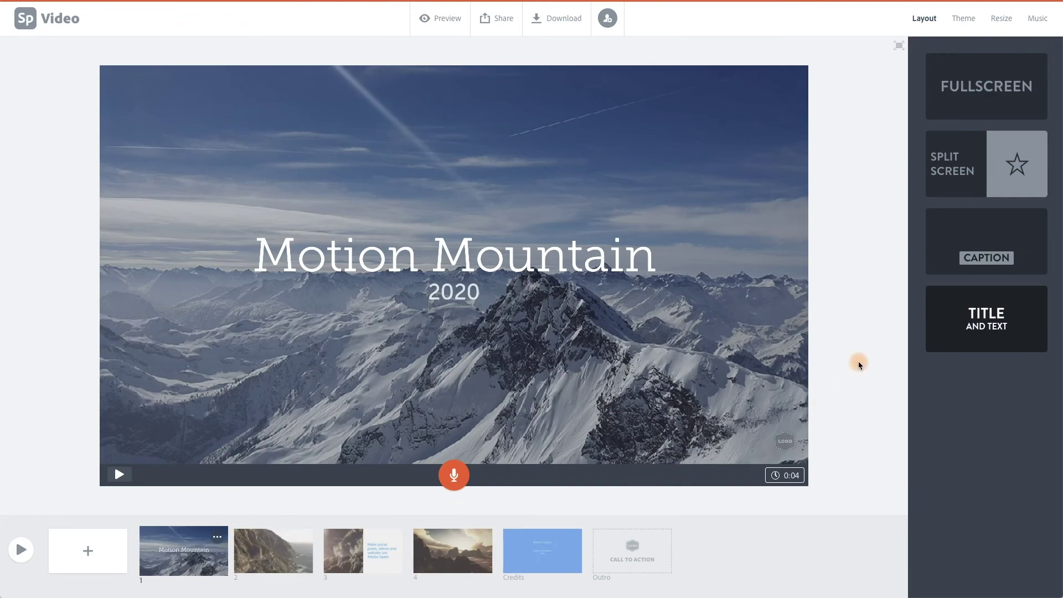
pyautogui.click(486, 24)
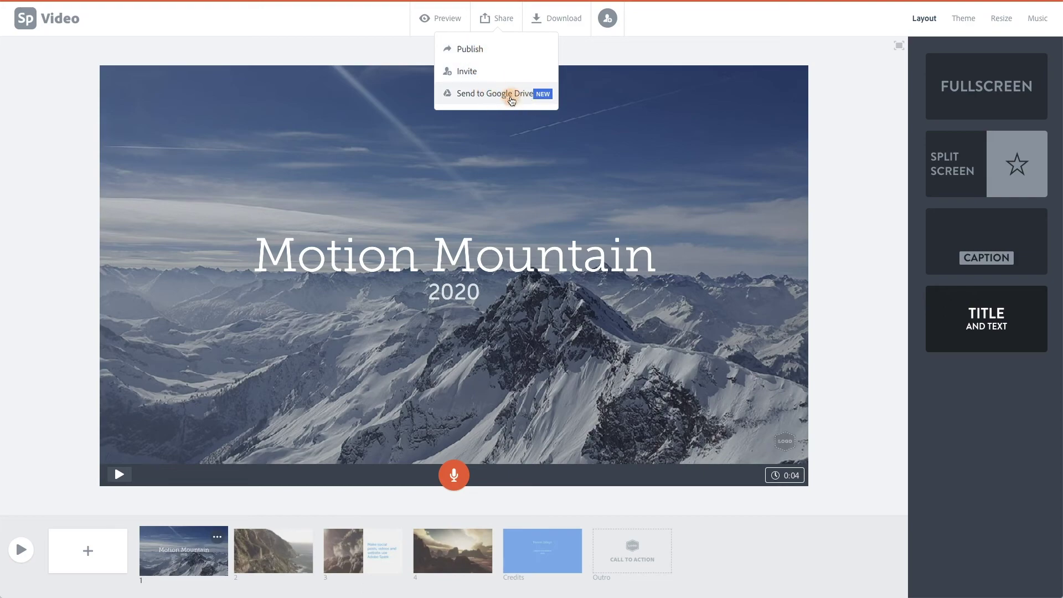
# Step: Download the finished video as Thanksgiving.mp4
pyautogui.click(558, 22)
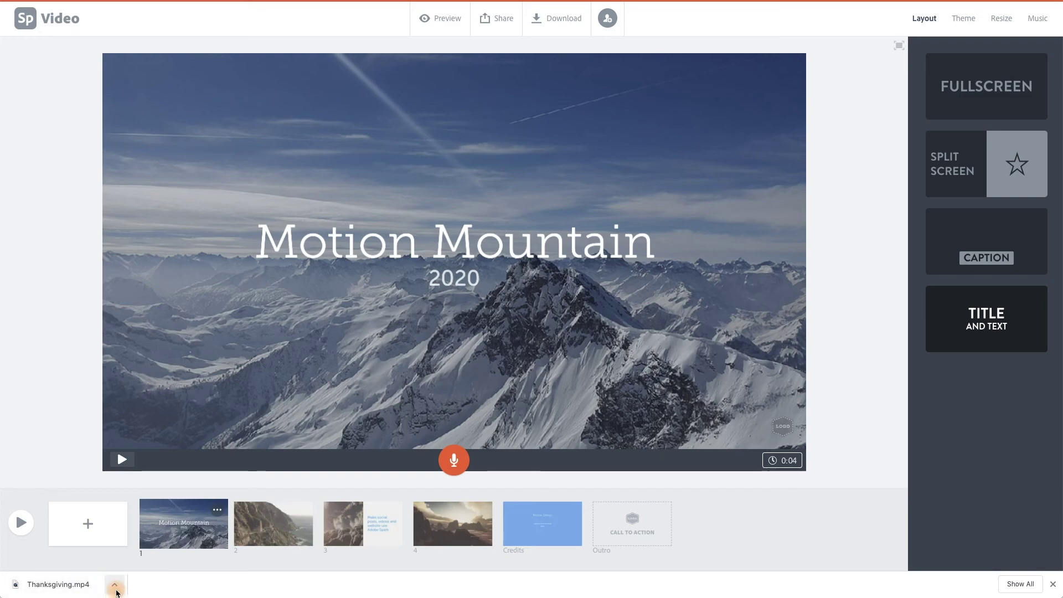
# Step: Play the downloaded Thanksgiving.mp4 in QuickTime Player, then close the player window
pyautogui.click(73, 590)
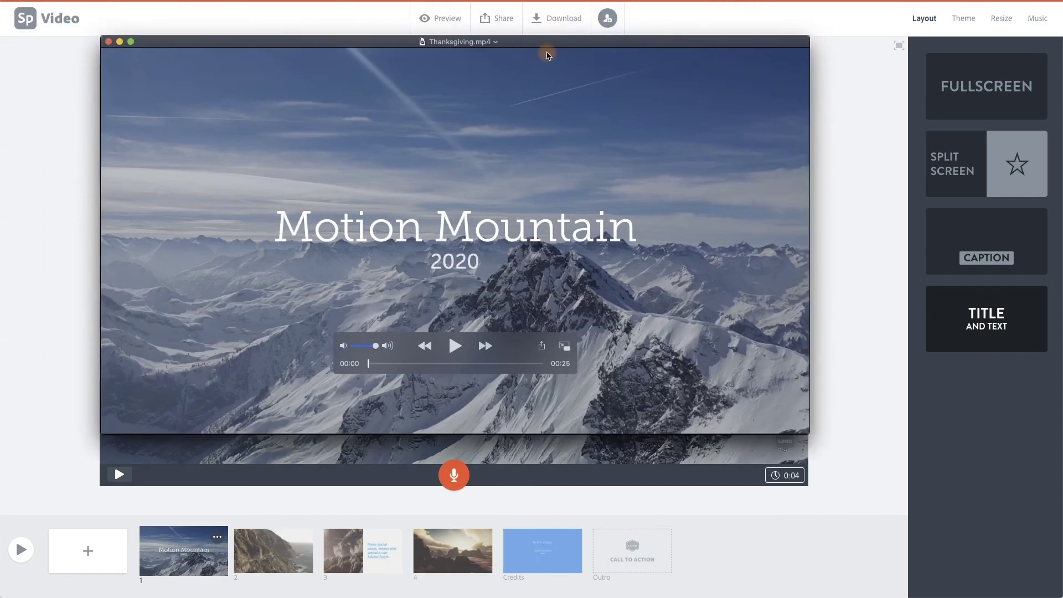
pyautogui.moveTo(545, 47); pyautogui.dragTo(591, 110)
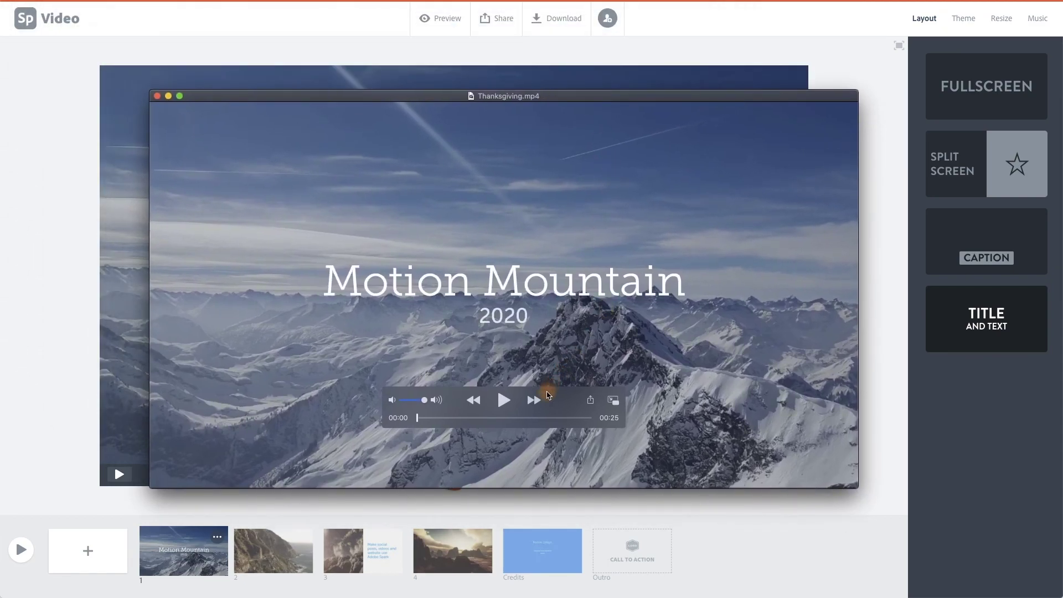
pyautogui.click(504, 399)
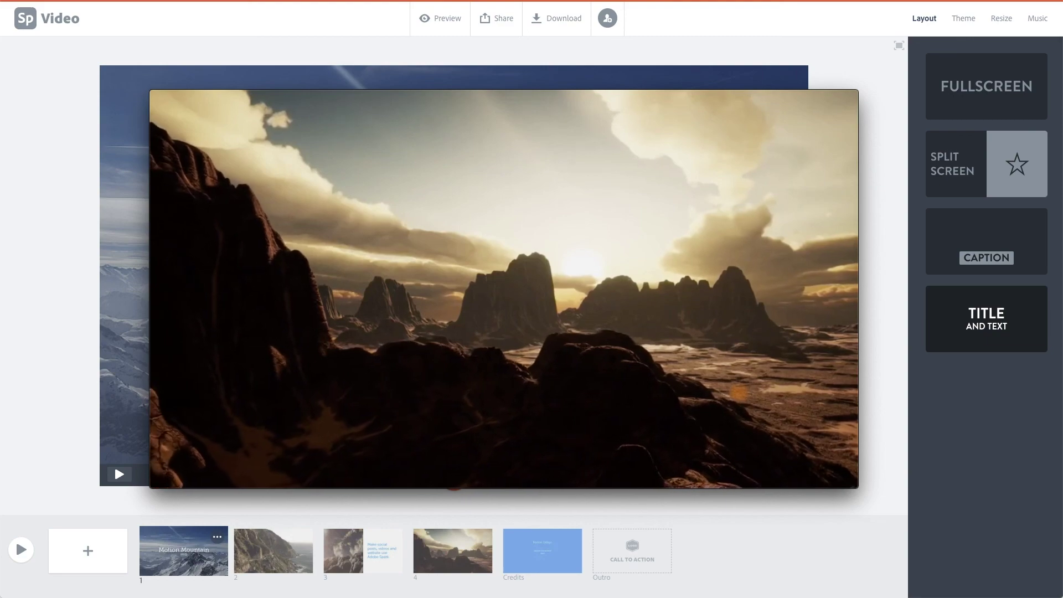
pyautogui.moveTo(180, 101)
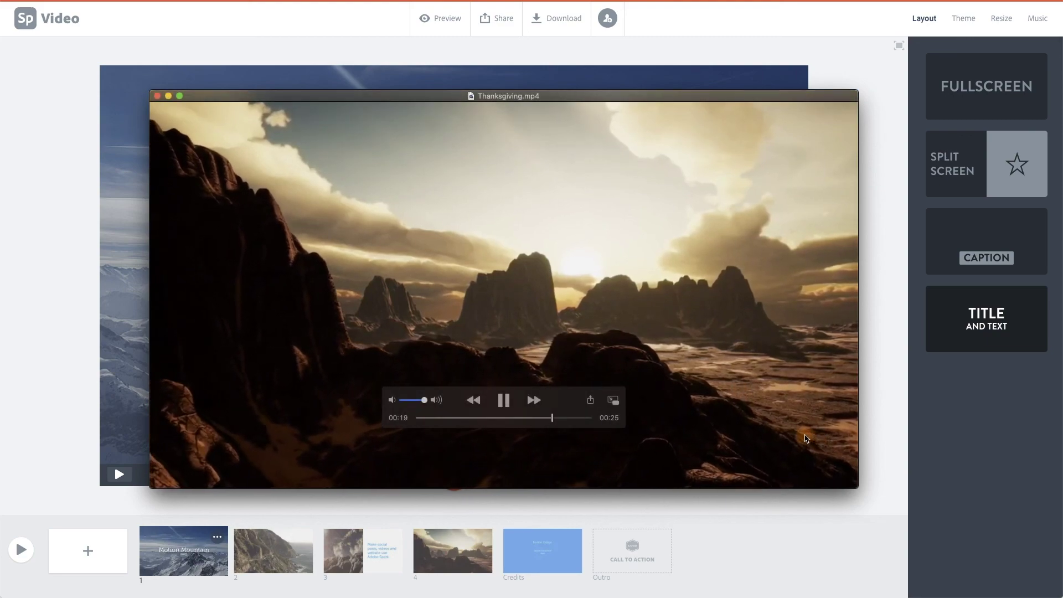
pyautogui.click(157, 96)
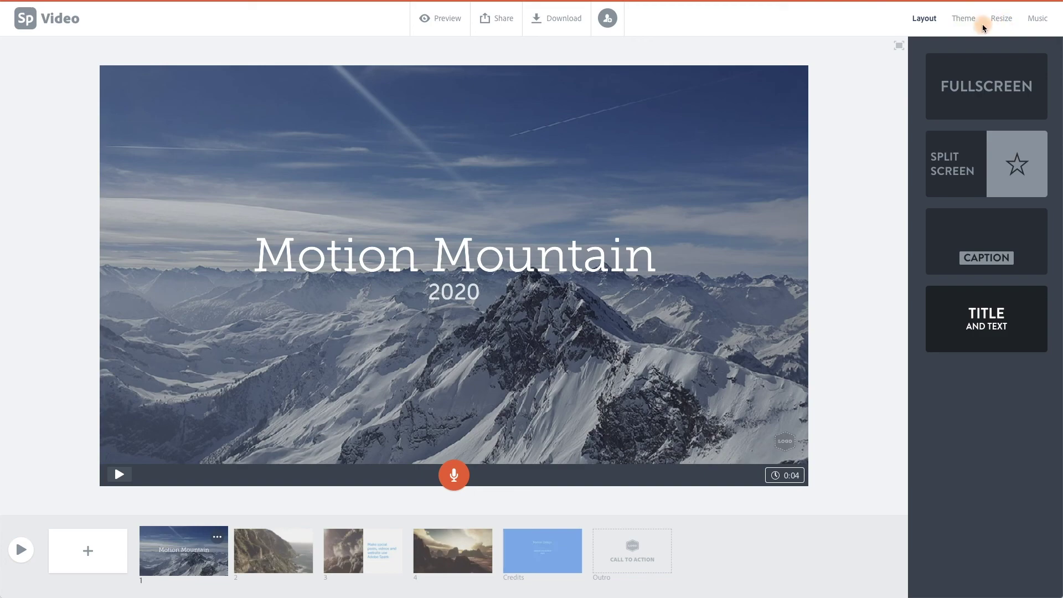
# Step: Browse the music tracks, previewing Horror Movie and East of the Railroad
pyautogui.click(1037, 20)
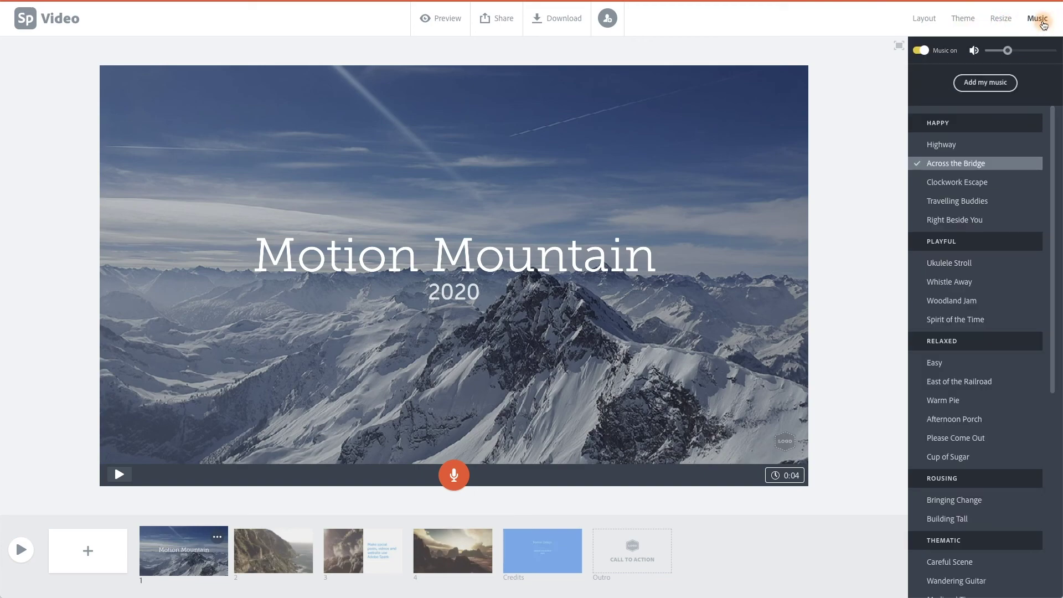
pyautogui.click(1003, 21)
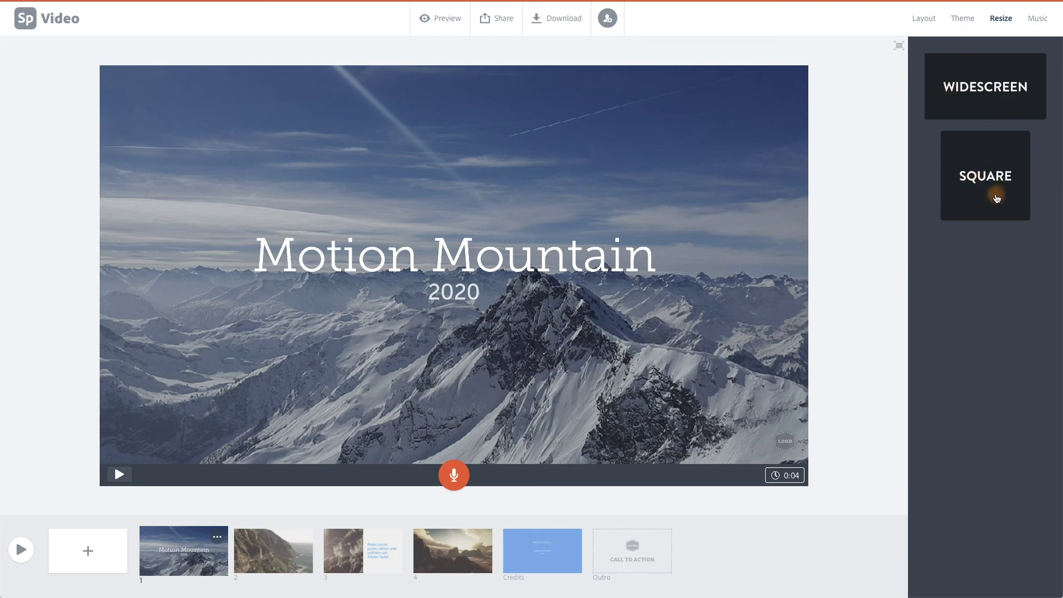
pyautogui.click(1037, 18)
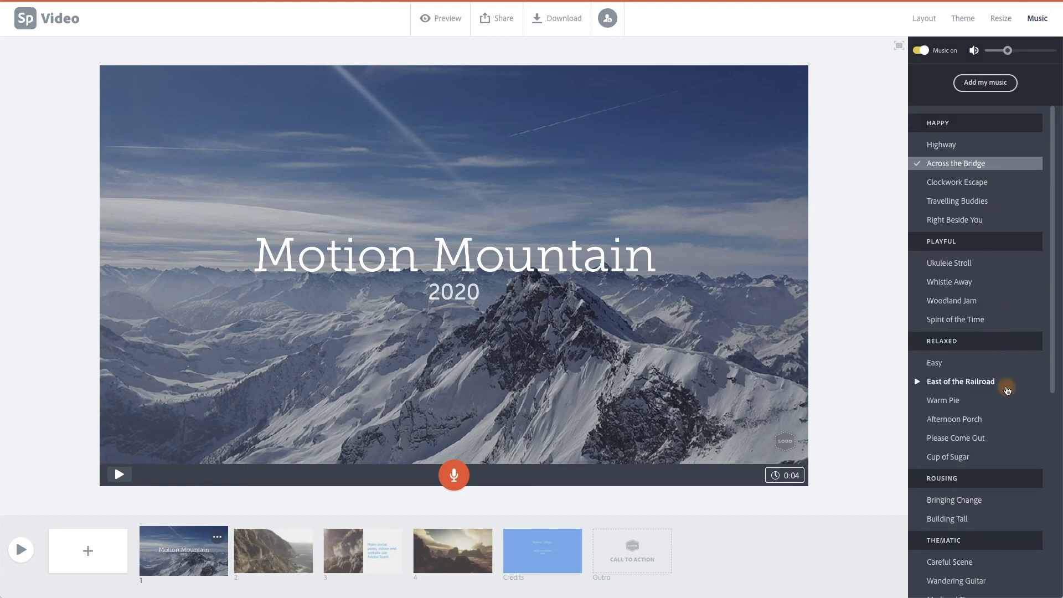
pyautogui.scroll(-5, 1007, 385)
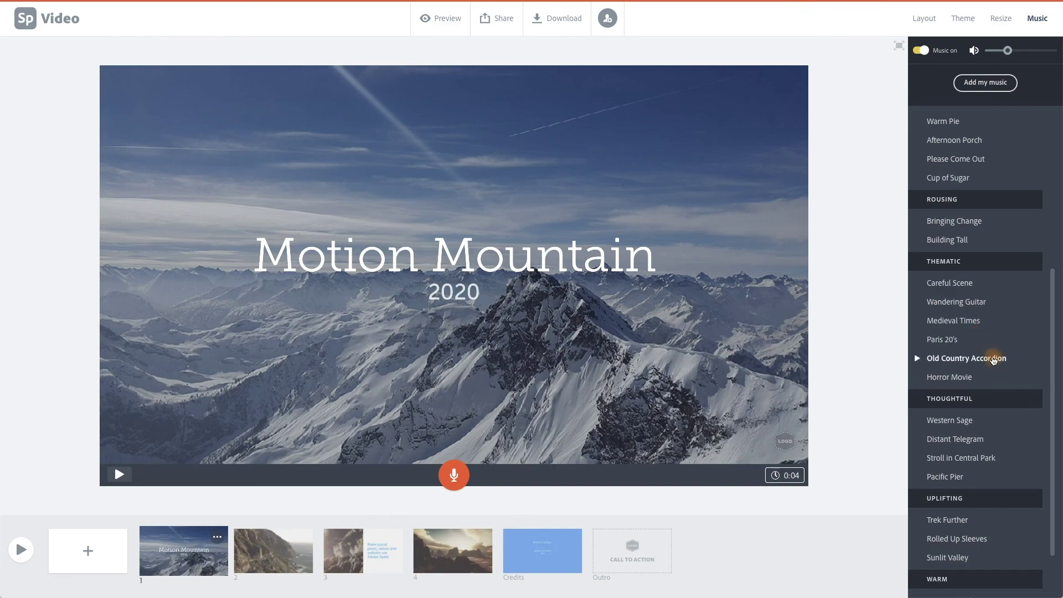
pyautogui.click(996, 377)
pyautogui.scroll(5, 1007, 397)
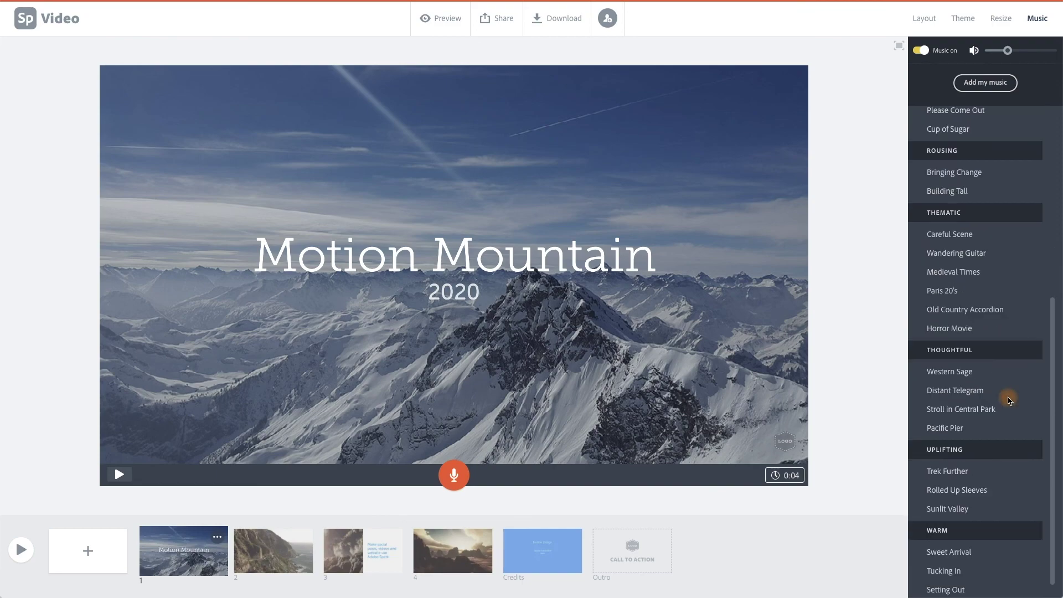
pyautogui.click(1001, 377)
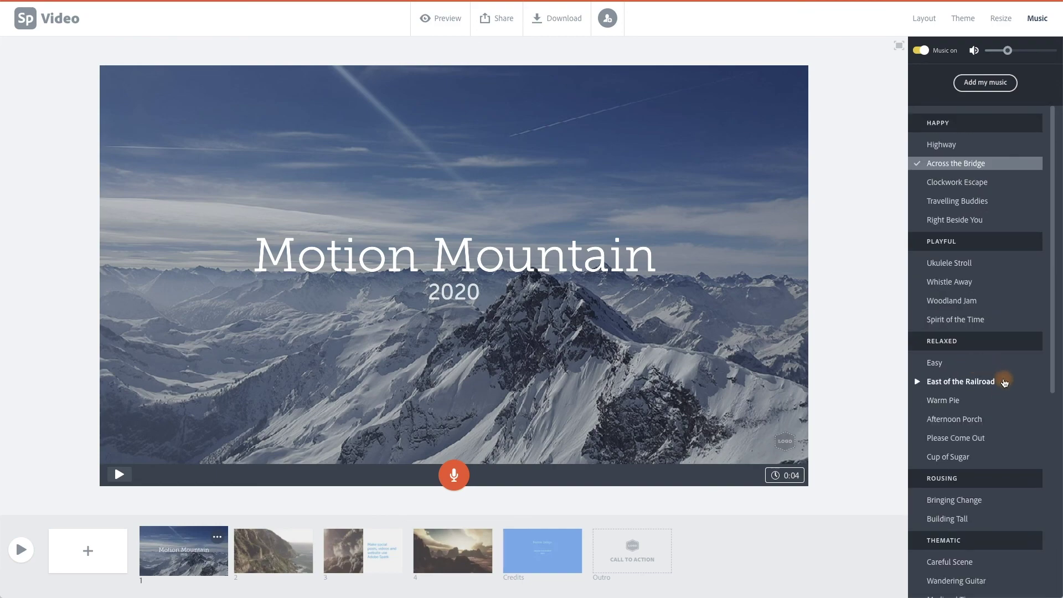